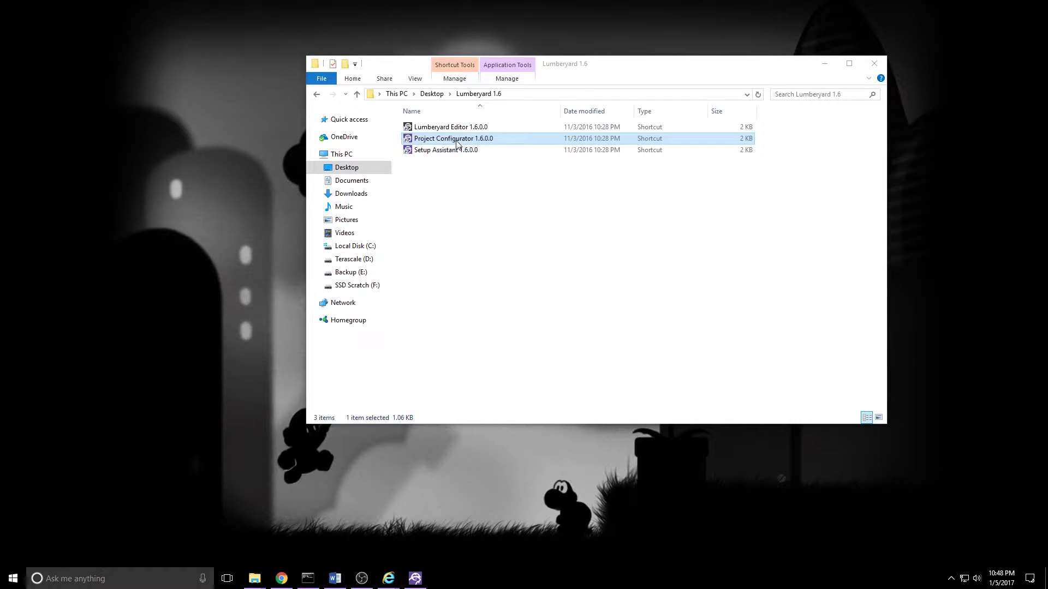
# Step: Create a new Lumberyard project named ccDemoProject in Project Configurator
pyautogui.doubleClick(457, 143)
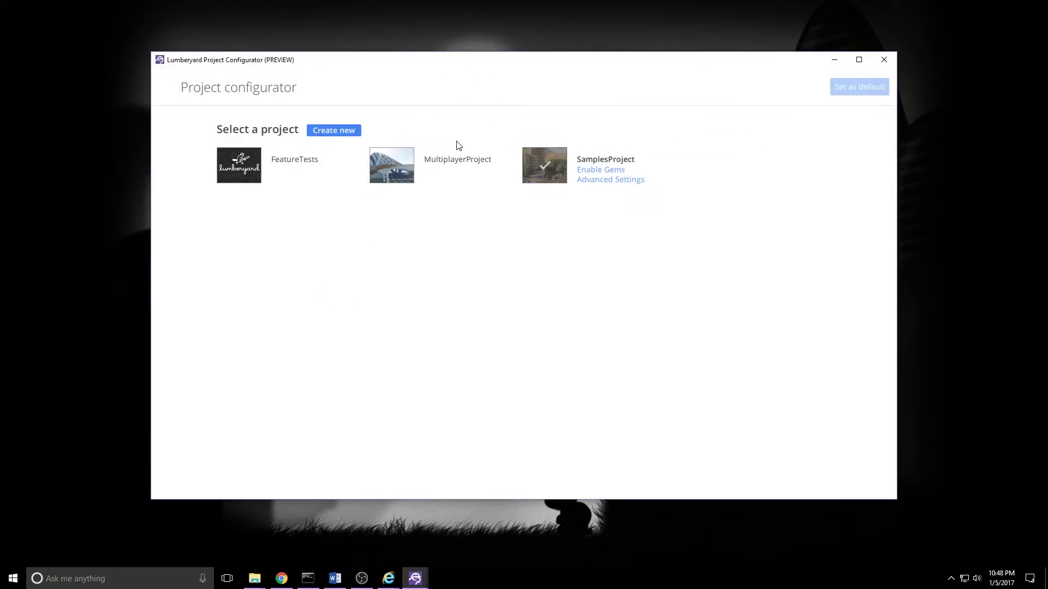
pyautogui.click(333, 132)
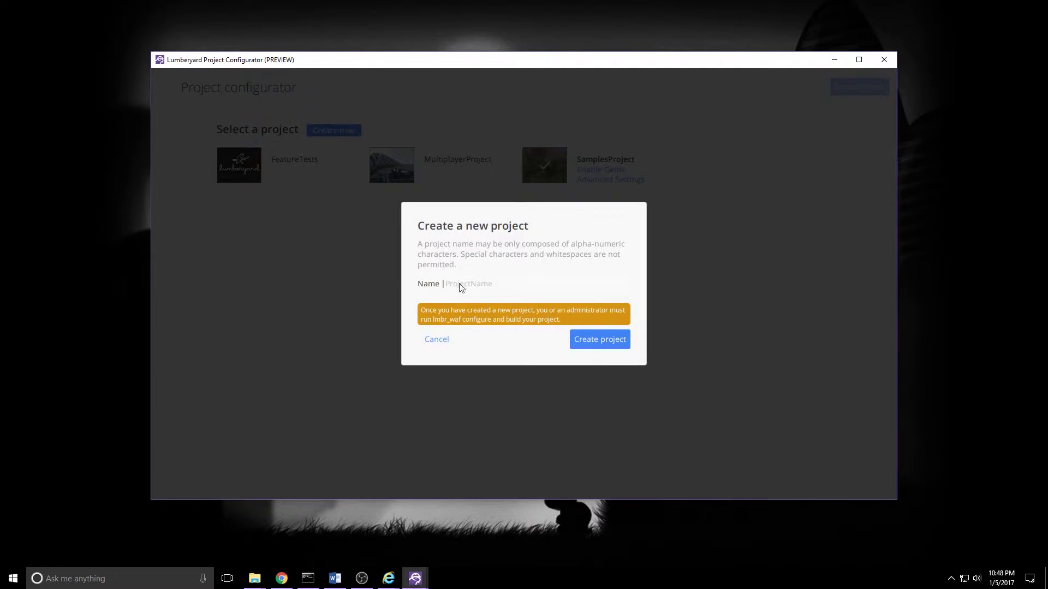
pyautogui.click(468, 288)
pyautogui.write('ccDemoProject')
pyautogui.click(600, 339)
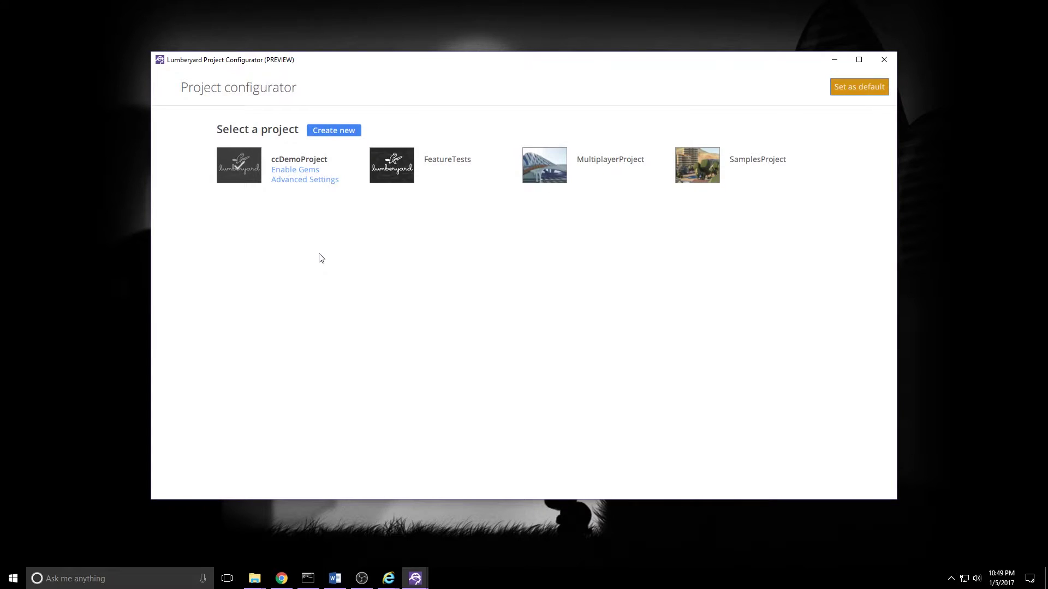
# Step: Enable the Allegorithmic Substance, CertificateManager, GameLift, Camera Framework and Clouds gems for ccDemoProject
pyautogui.hotkey('alt', 'Tab')
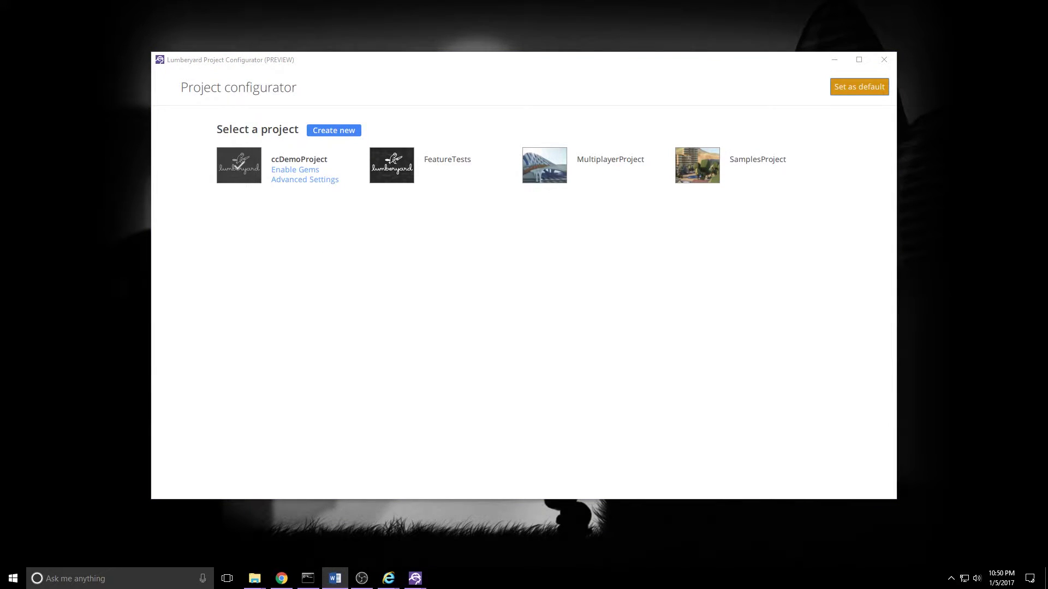
pyautogui.click(291, 172)
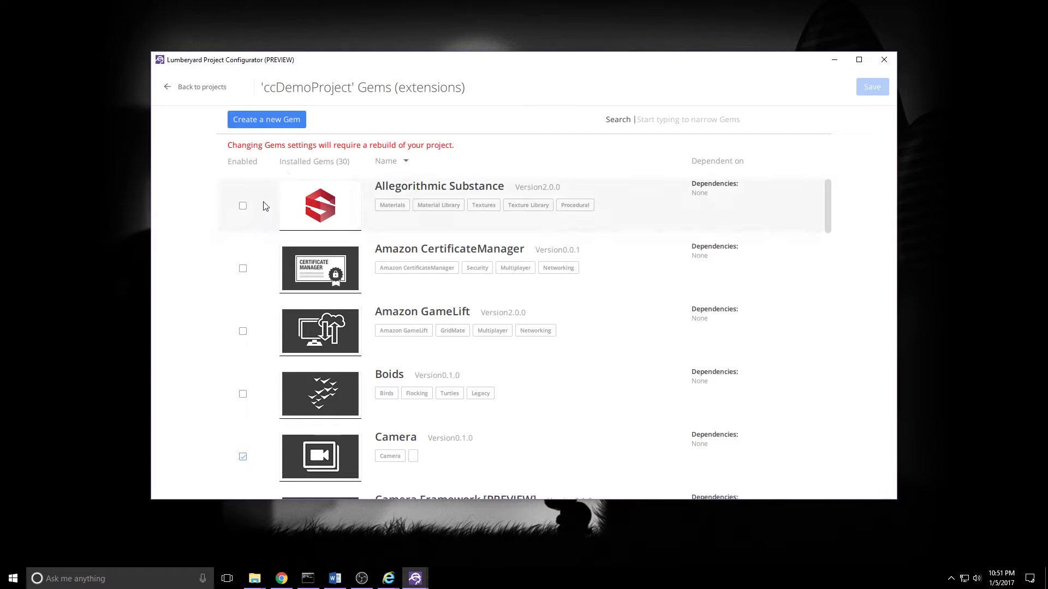
pyautogui.click(242, 209)
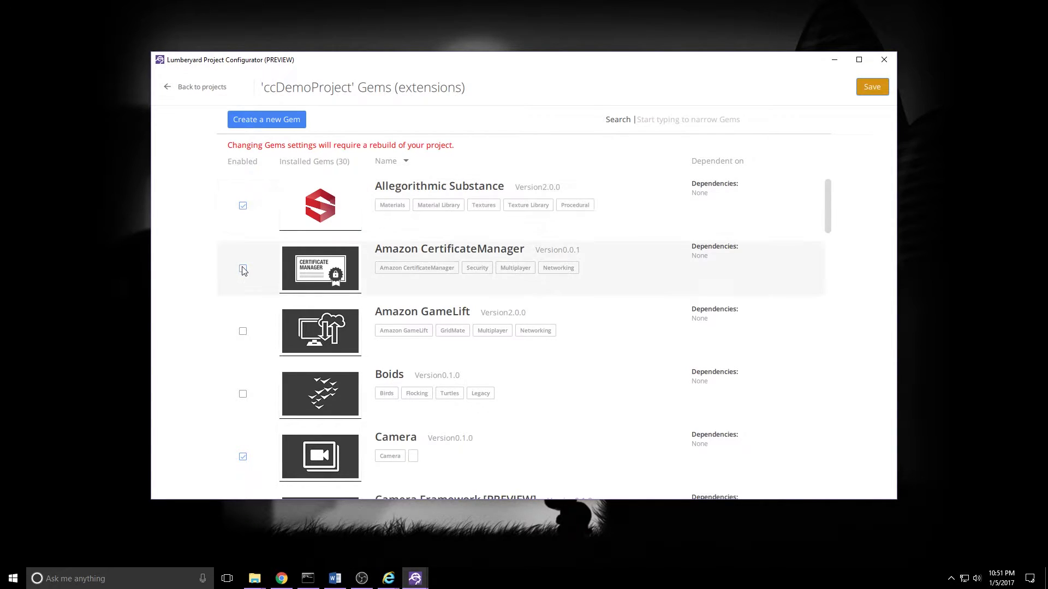
pyautogui.click(242, 269)
pyautogui.click(243, 332)
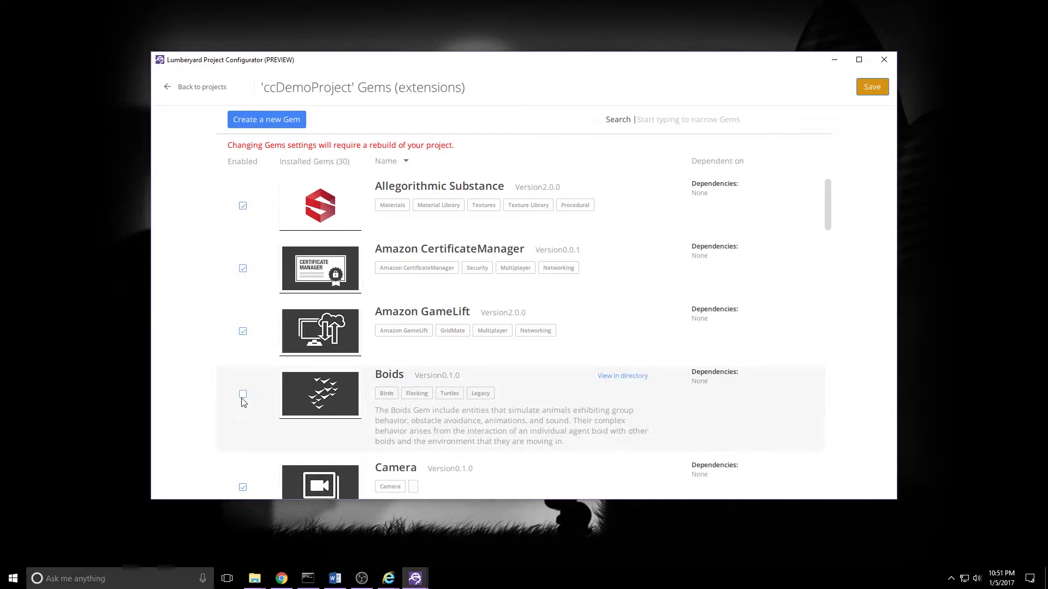
pyautogui.scroll(-5, 243, 402)
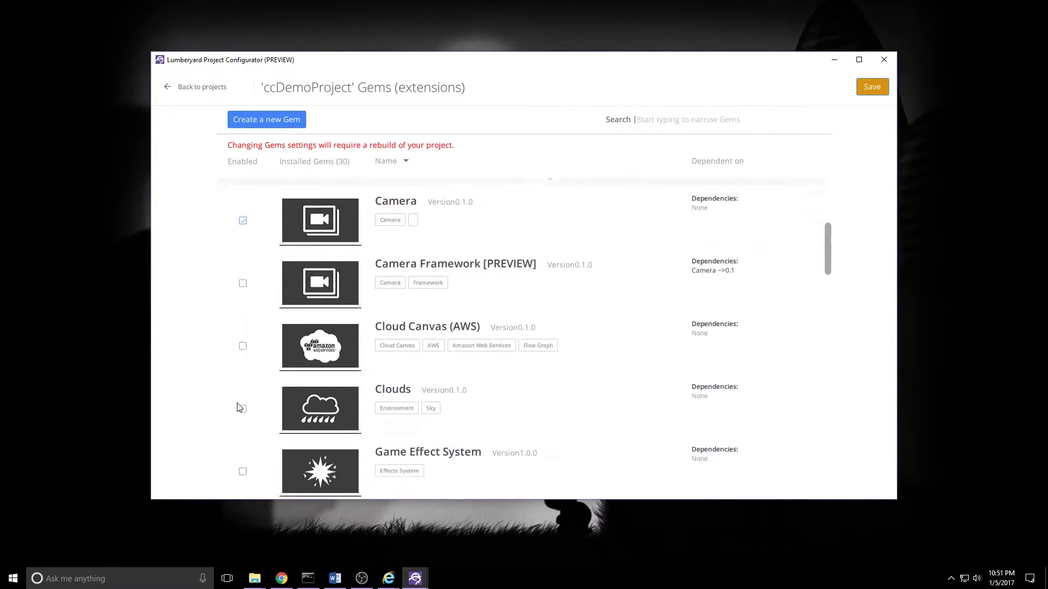
pyautogui.scroll(-2, 239, 407)
pyautogui.scroll(1, 382, 284)
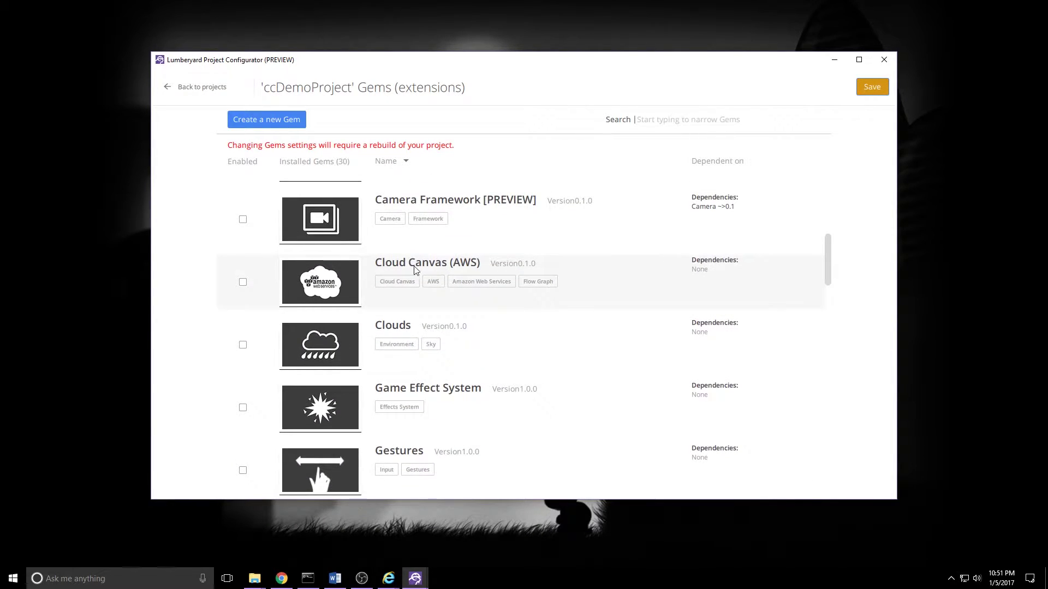
pyautogui.click(243, 218)
pyautogui.click(243, 345)
# Step: Enable the Game Effect System, Gestures, HMD Framework, Lightning Arc, Metastream, Multiplayer and Oculus gems
pyautogui.scroll(-2, 246, 385)
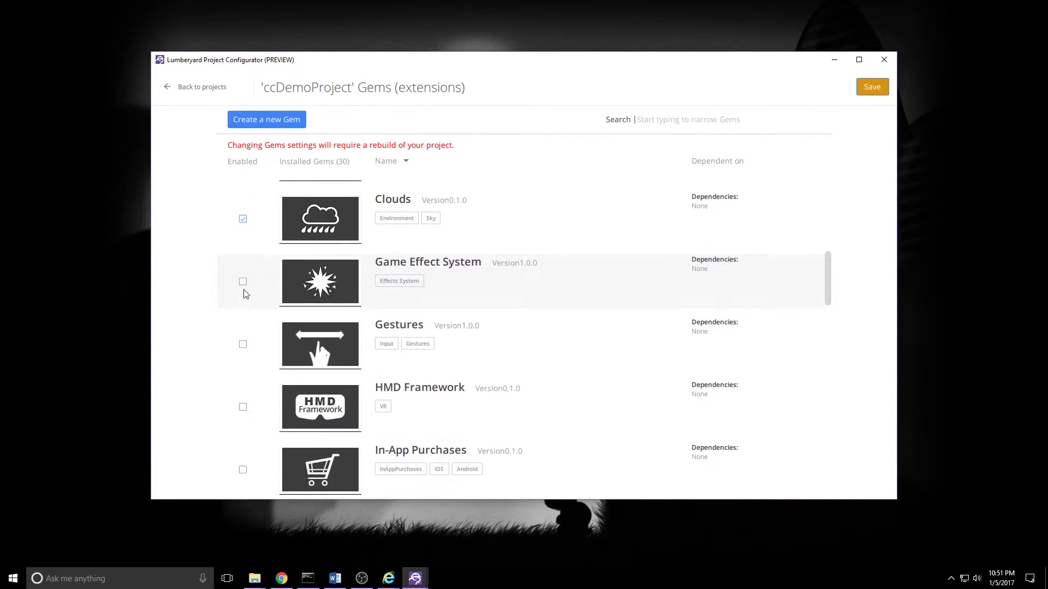
pyautogui.click(243, 281)
pyautogui.click(243, 344)
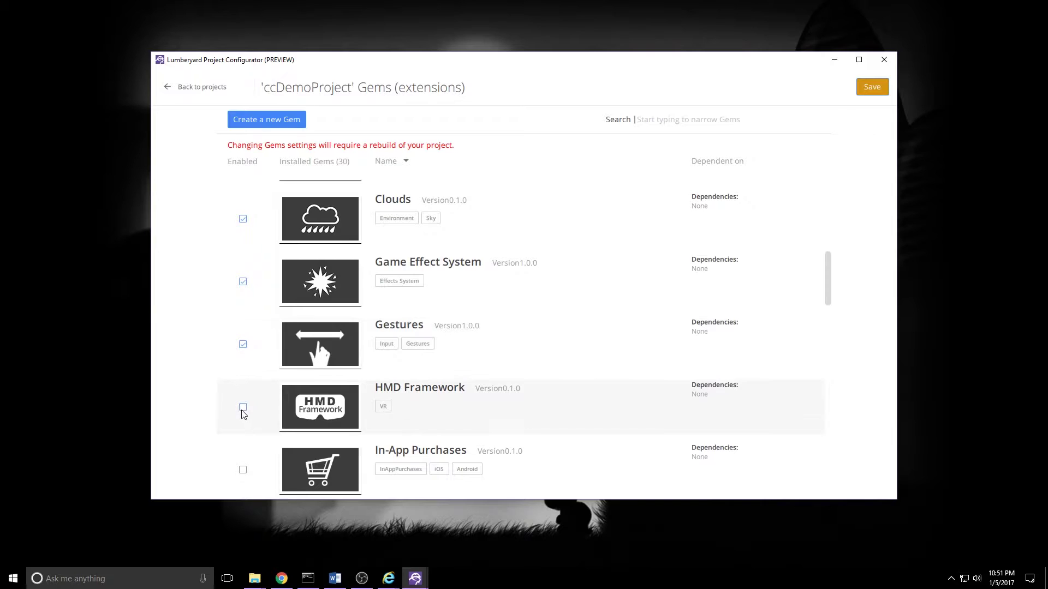
pyautogui.click(243, 407)
pyautogui.scroll(-3, 244, 381)
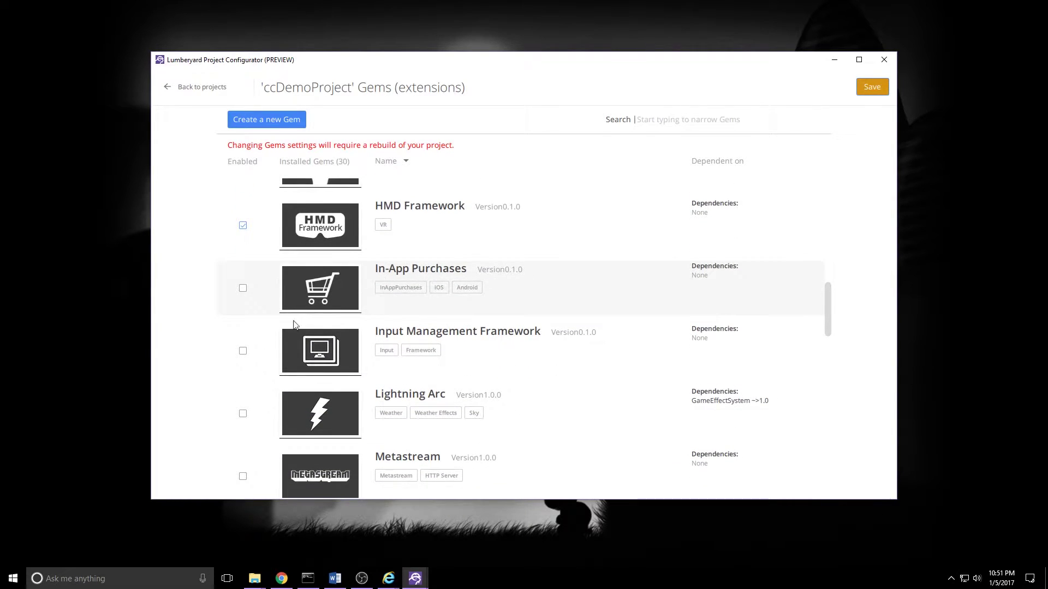
pyautogui.scroll(-2, 244, 360)
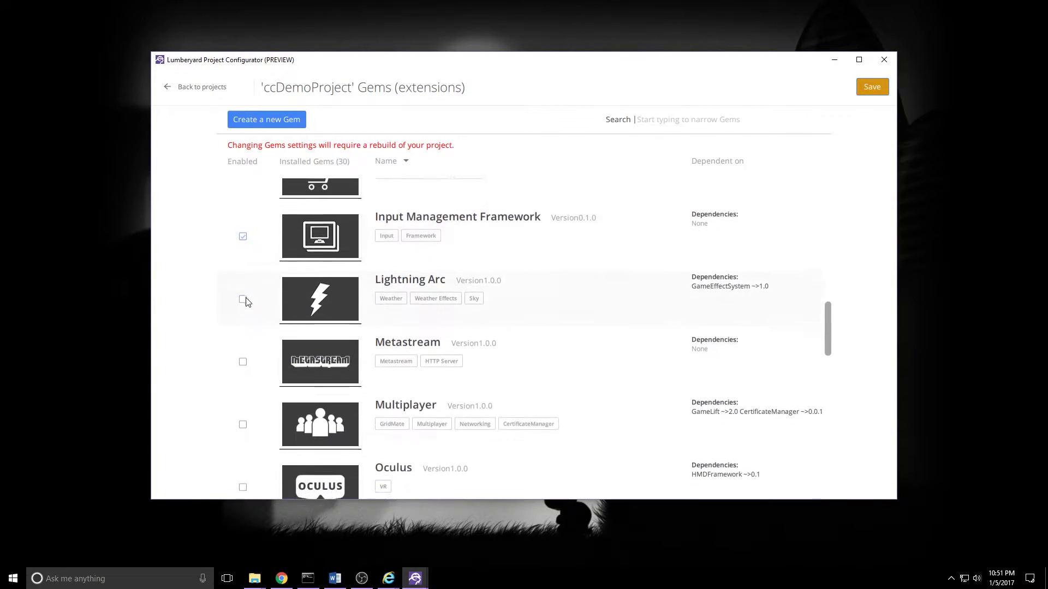
pyautogui.click(243, 288)
pyautogui.click(242, 351)
pyautogui.scroll(-2, 239, 393)
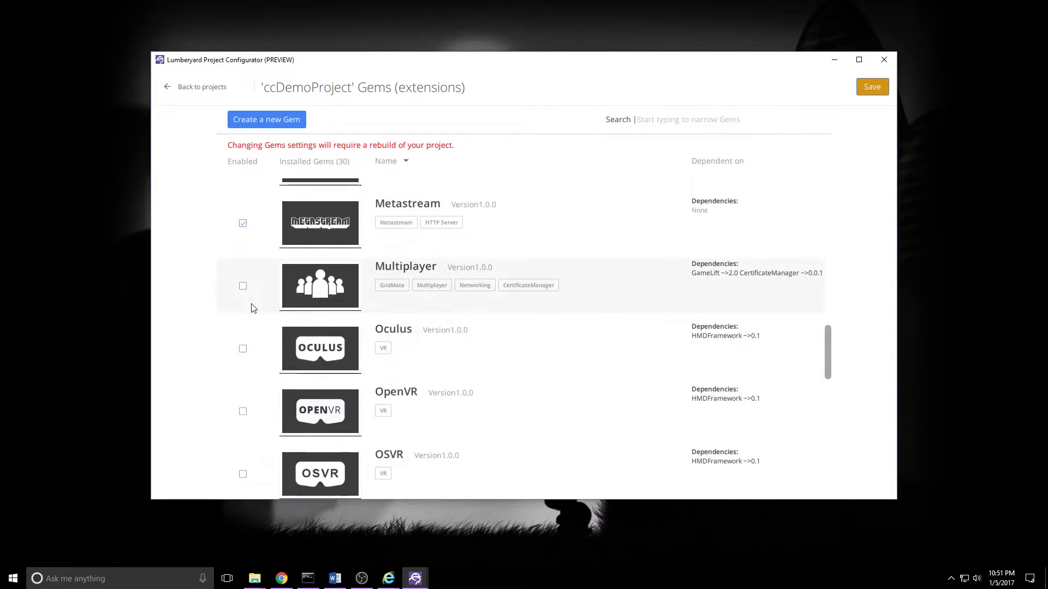
pyautogui.click(243, 284)
pyautogui.click(242, 348)
pyautogui.scroll(-2, 245, 349)
pyautogui.scroll(-2, 243, 365)
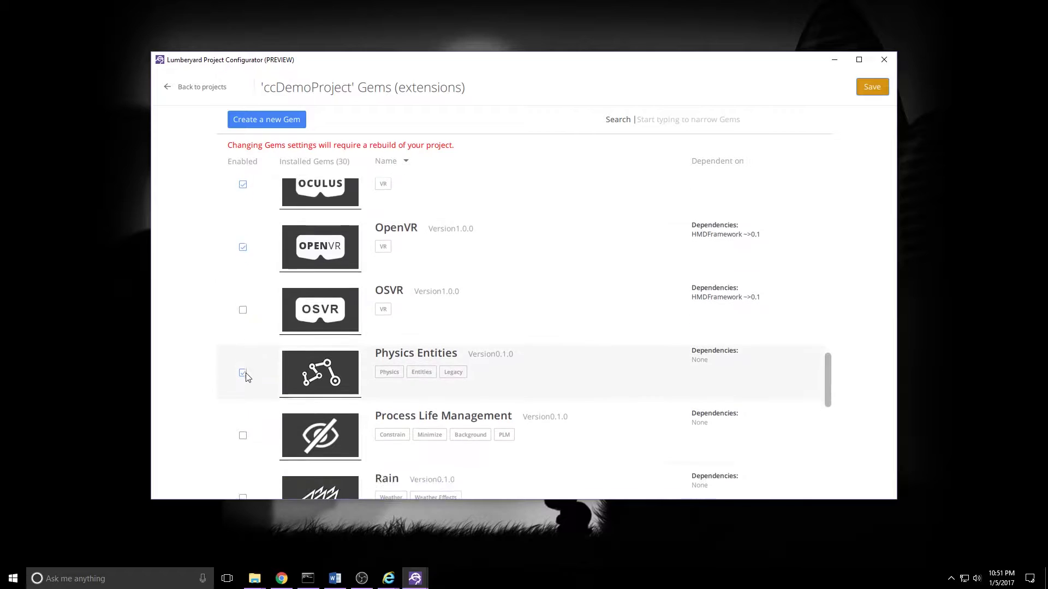
# Step: Enable Process Life Management, Rain, Snow, Starting Point Camera/Input/Movement, Static Data and Tornadoes gems
pyautogui.click(244, 345)
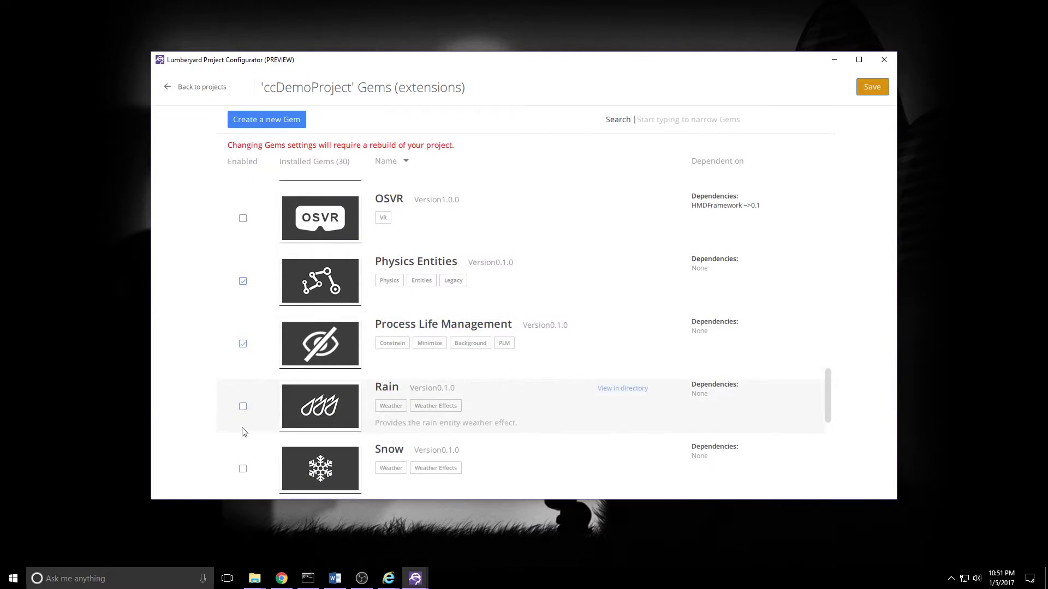
pyautogui.scroll(-2, 244, 382)
pyautogui.click(243, 283)
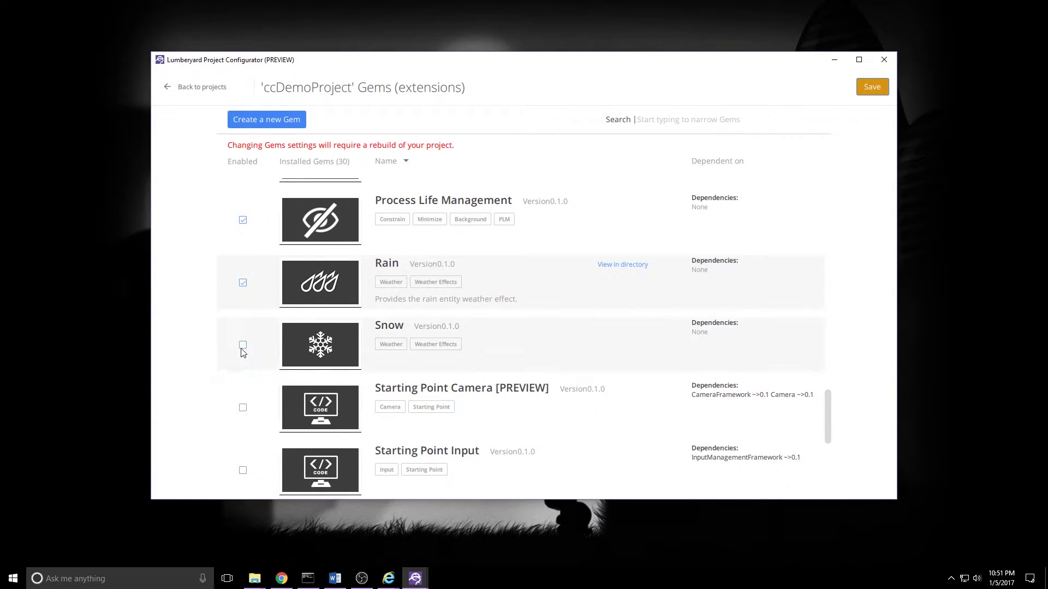
pyautogui.click(243, 346)
pyautogui.click(243, 406)
pyautogui.scroll(-1, 244, 404)
pyautogui.scroll(-2, 243, 402)
pyautogui.click(243, 268)
pyautogui.click(243, 332)
pyautogui.click(243, 394)
pyautogui.click(243, 456)
pyautogui.scroll(-1, 251, 431)
pyautogui.scroll(-1, 253, 423)
# Step: Save the gem selection, set ccDemoProject as the default project, and close the configurator
pyautogui.click(868, 87)
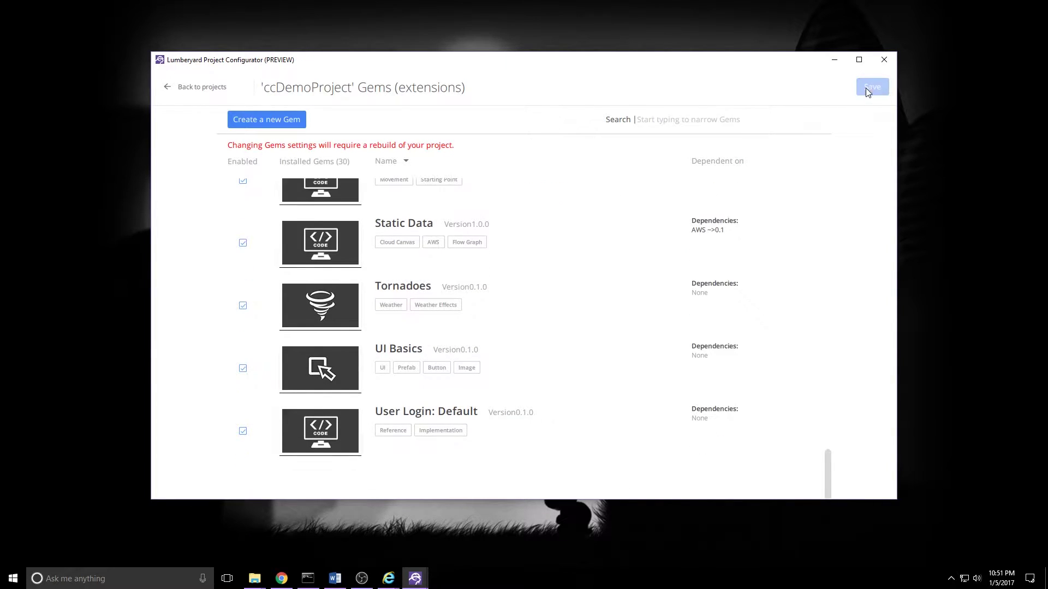
pyautogui.click(190, 89)
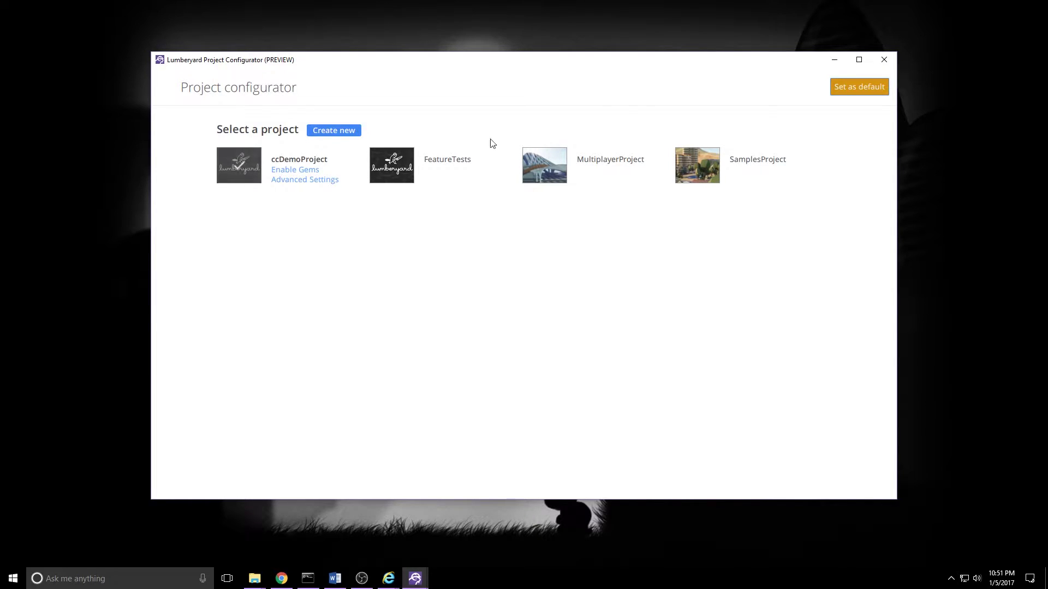
pyautogui.click(861, 87)
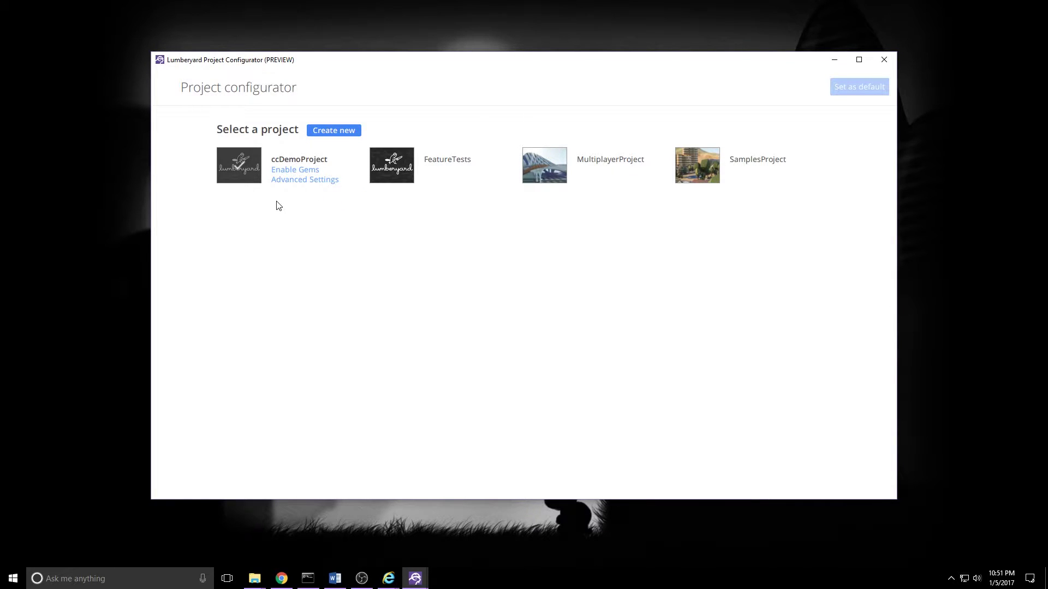
pyautogui.click(884, 59)
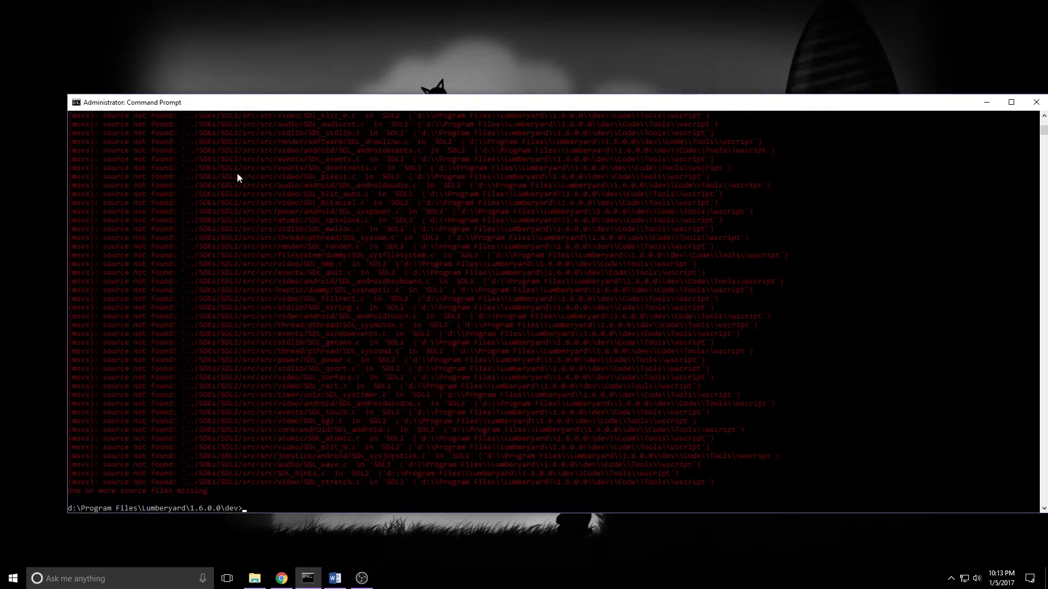
# Step: Scroll through the lmbr_waf configure output to review the missing SDL2 source-file warnings
pyautogui.scroll(-3, 227, 176)
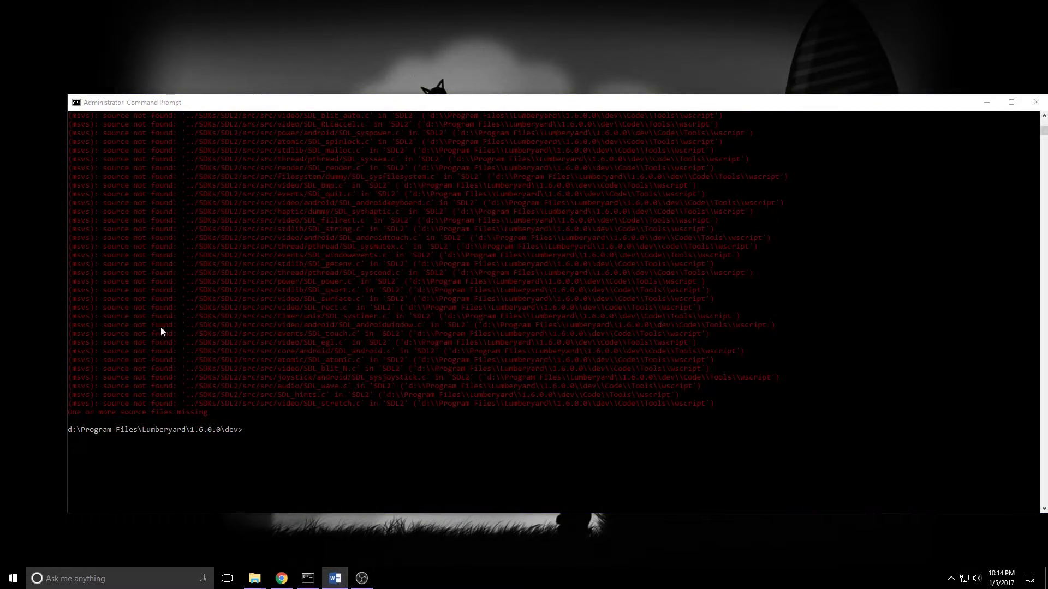
pyautogui.scroll(2, 179, 335)
pyautogui.scroll(-3, 201, 293)
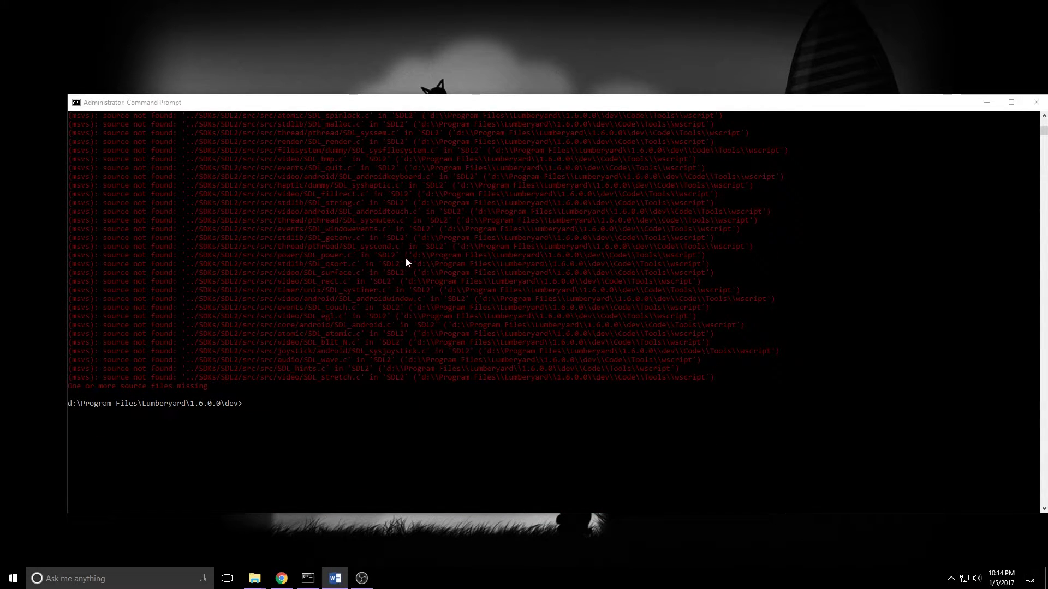
# Step: Launch Lumberyard Setup Assistant from the Lumberyard 1.6 folder
pyautogui.click(255, 578)
pyautogui.moveTo(201, 159); pyautogui.dragTo(465, 98)
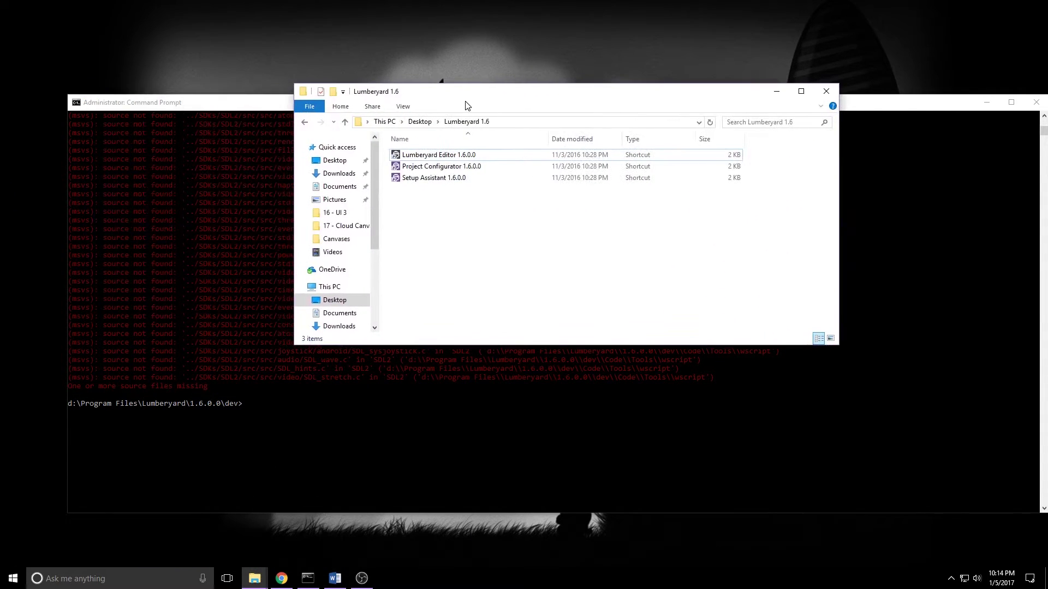
pyautogui.click(427, 182)
pyautogui.doubleClick(425, 180)
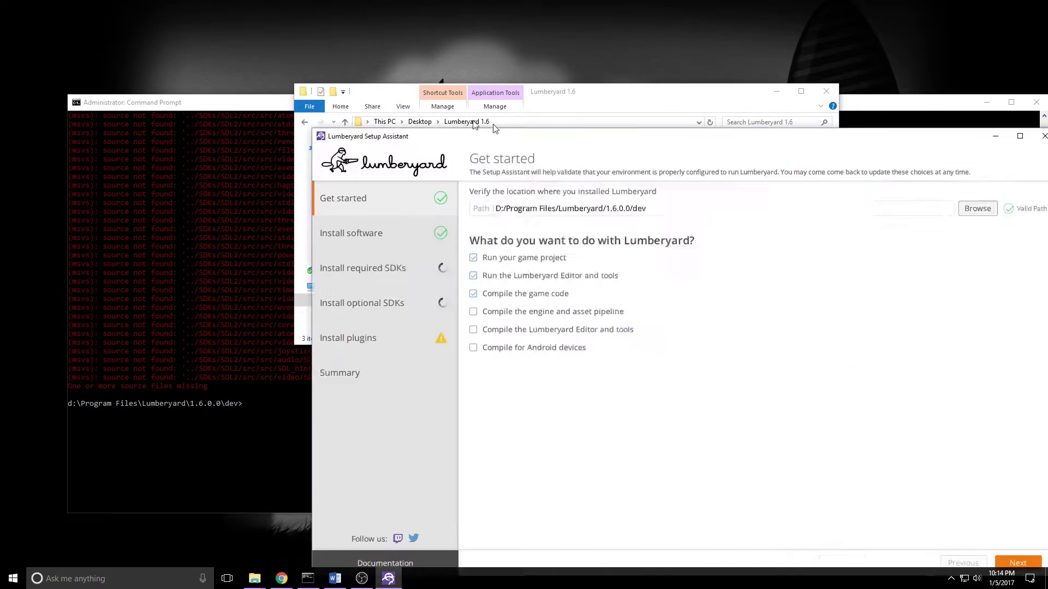
pyautogui.moveTo(555, 137); pyautogui.dragTo(433, 47)
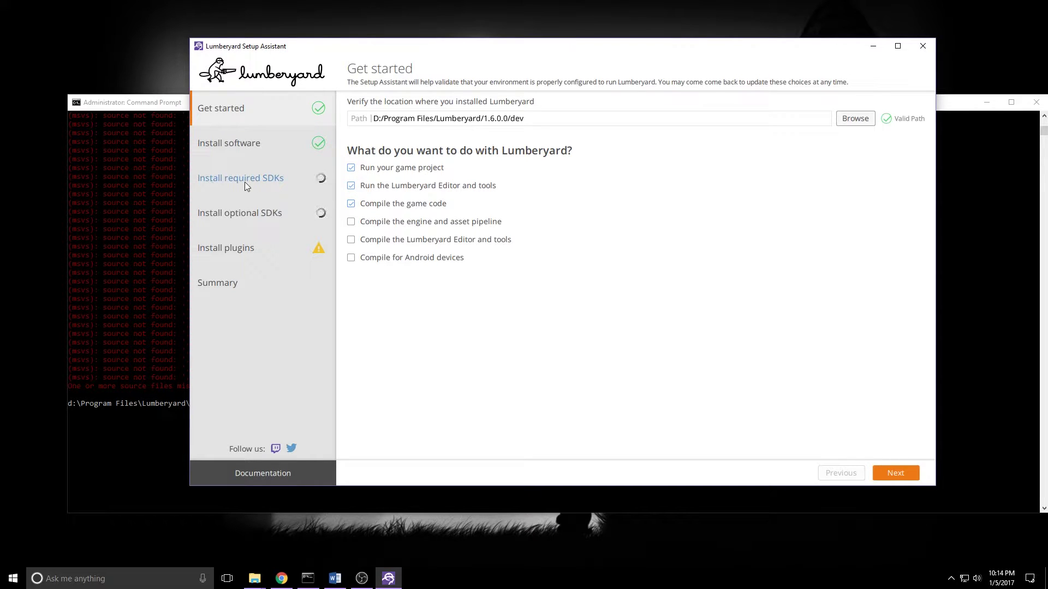
# Step: View the Install required SDKs page, then quit the Setup Assistant
pyautogui.click(263, 181)
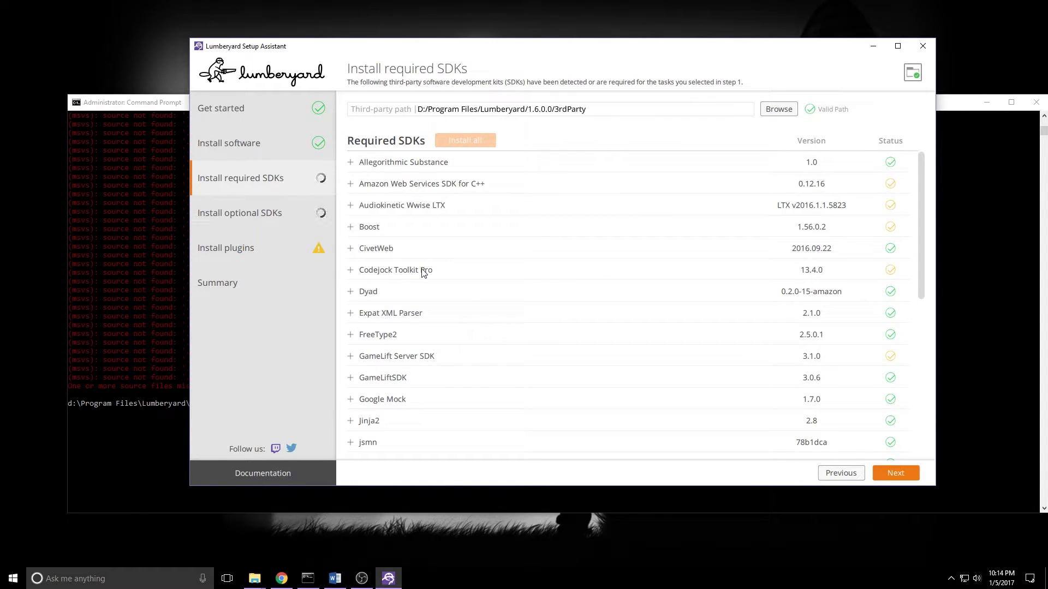
pyautogui.click(926, 41)
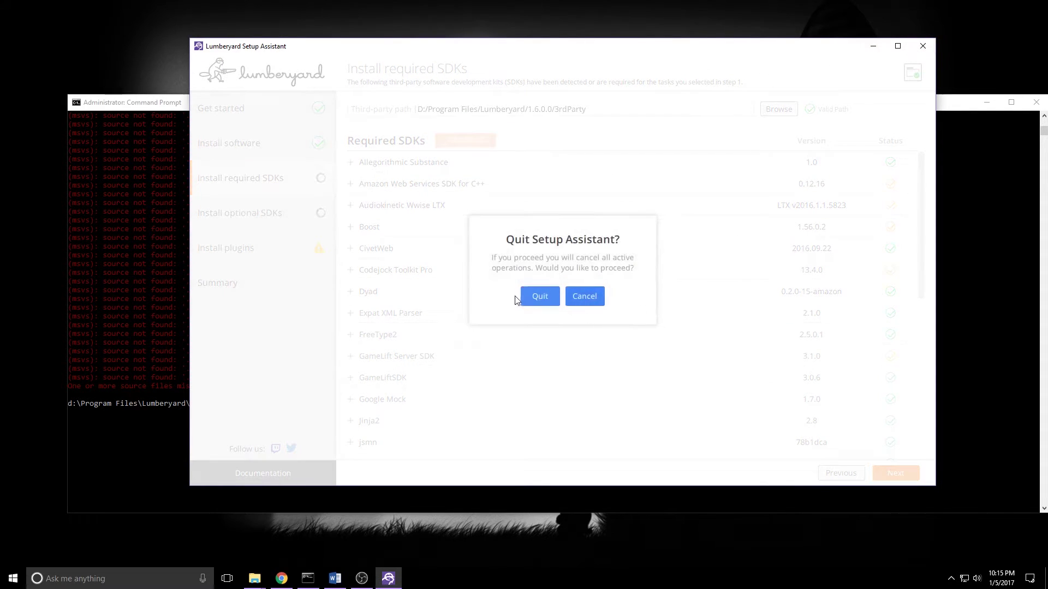
pyautogui.click(541, 297)
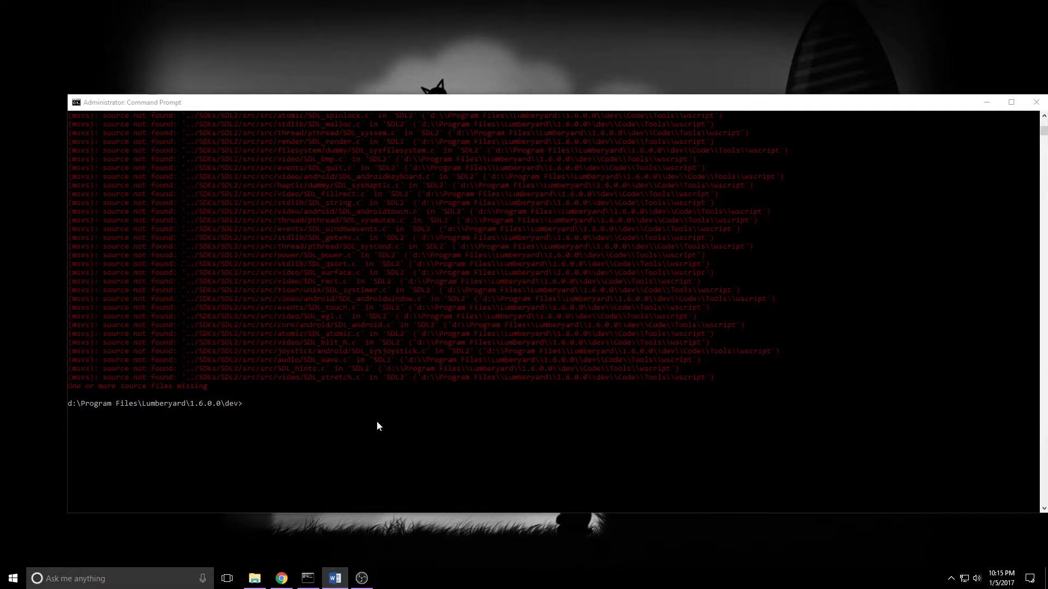
# Step: Run 'lmbr_waf.bat build_win_x64_profile -p game' at the dev prompt, then minimize the console
pyautogui.click(325, 427)
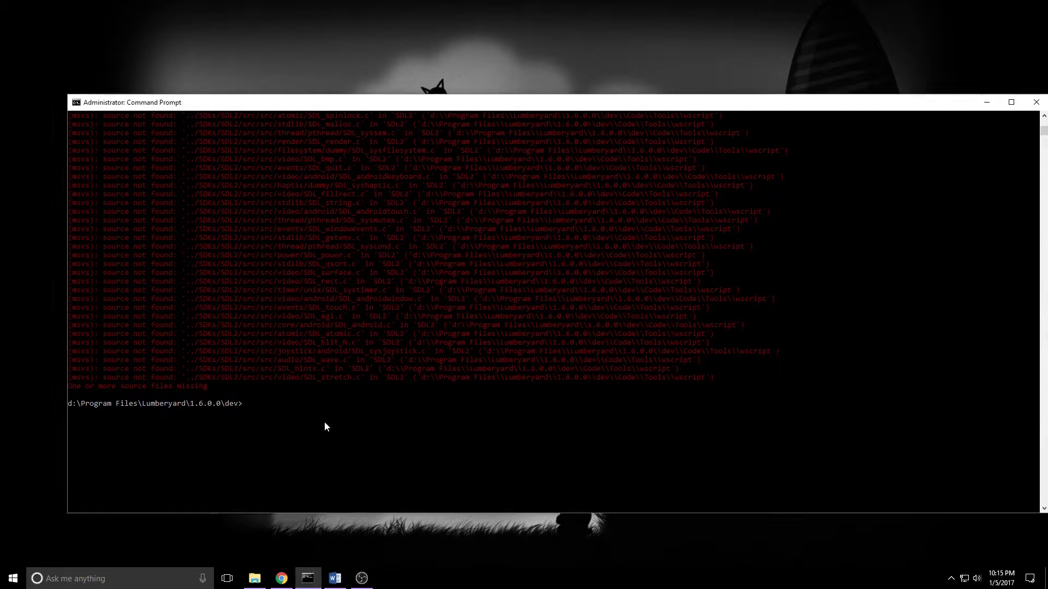
pyautogui.write('lmbr_waf.bat build_win_x64_profile ')
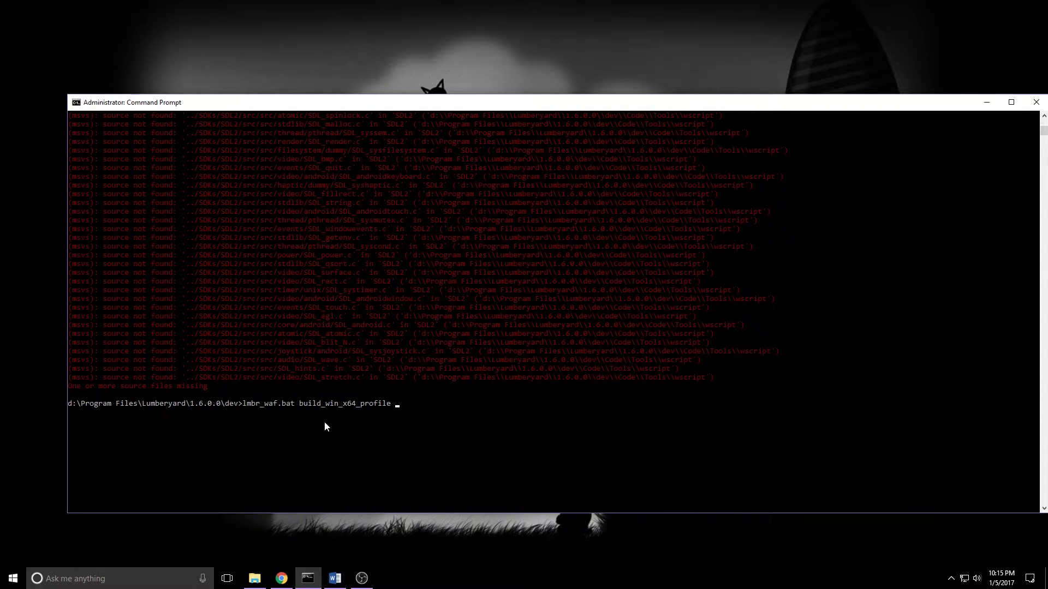
pyautogui.write('-p game')
pyautogui.press('Return')
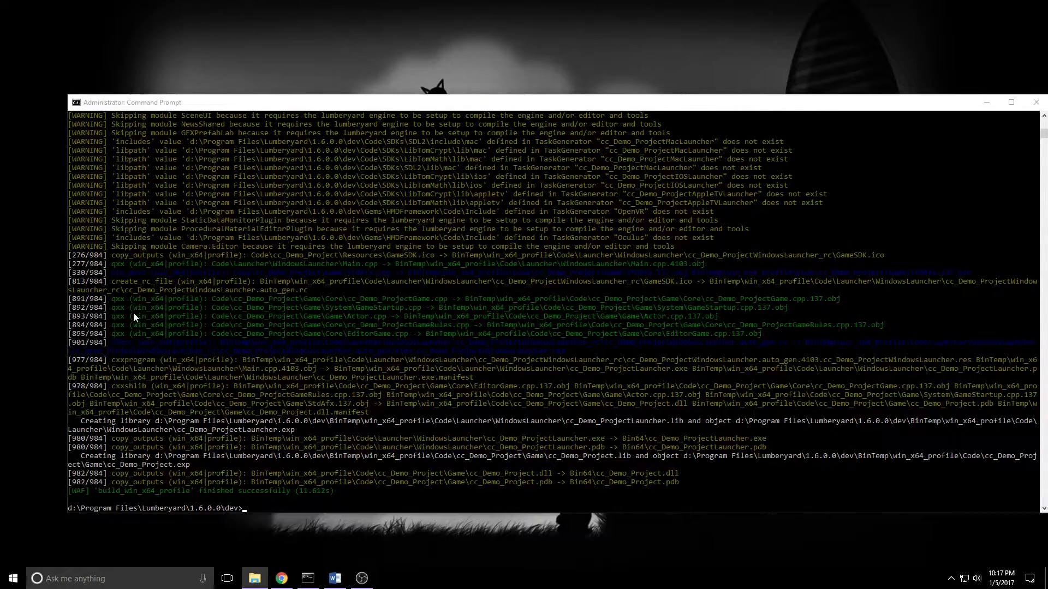
pyautogui.click(984, 105)
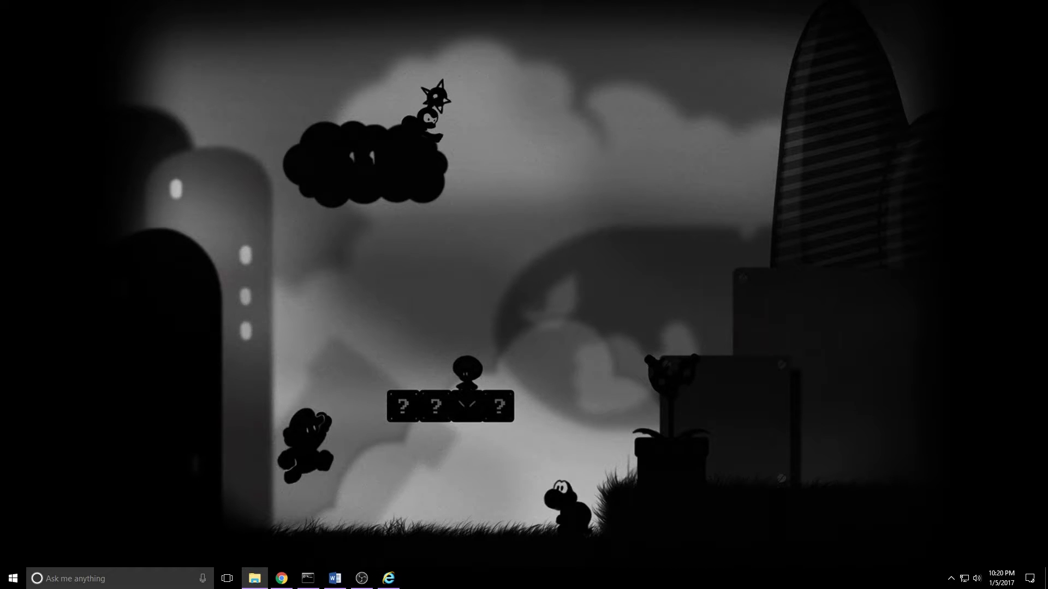
# Step: Load aws.amazon.com in Internet Explorer
pyautogui.click(377, 571)
pyautogui.click(121, 20)
pyautogui.write('aws')
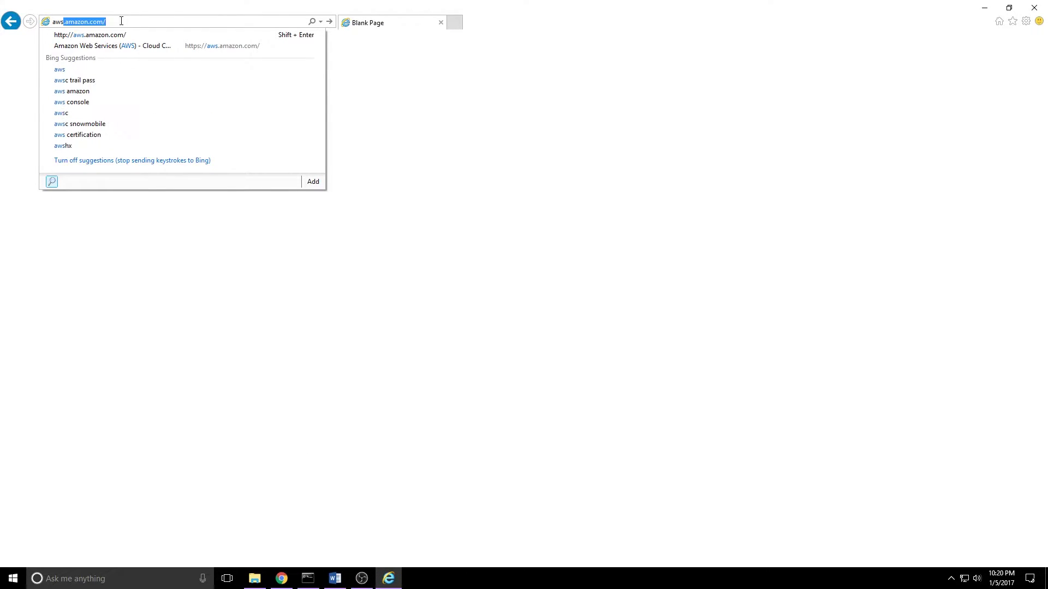
pyautogui.press('Down')
pyautogui.press('Return')
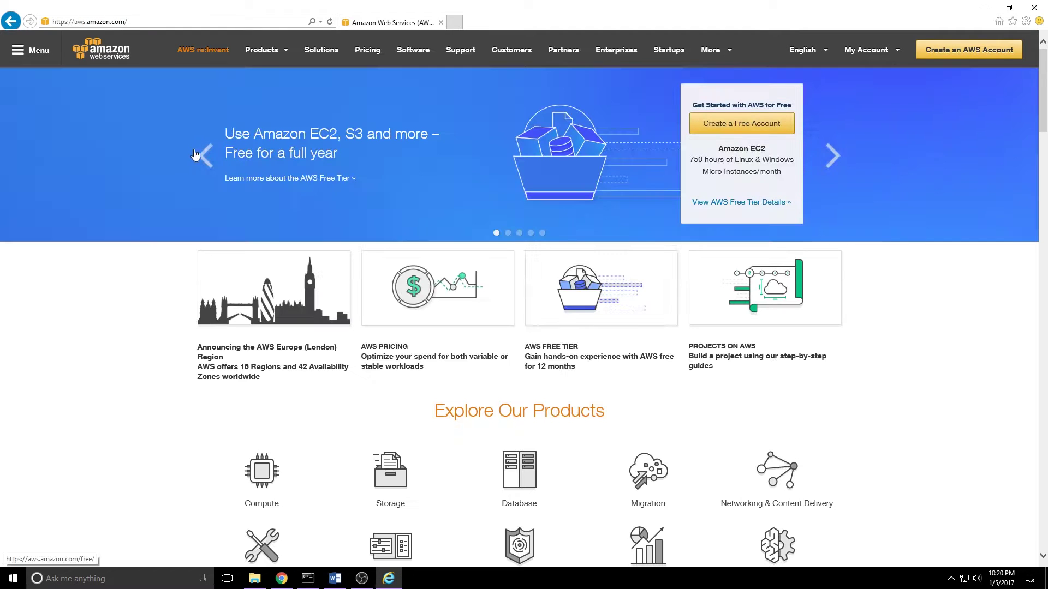
# Step: Sign in to the AWS Management Console with the account e-mail and password
pyautogui.moveTo(873, 50)
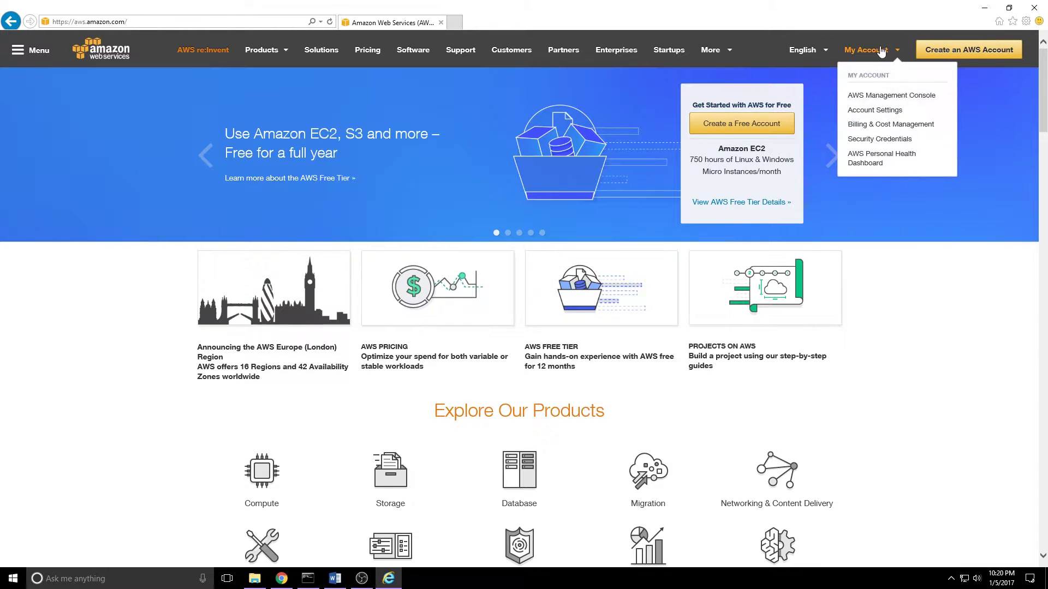
pyautogui.click(865, 96)
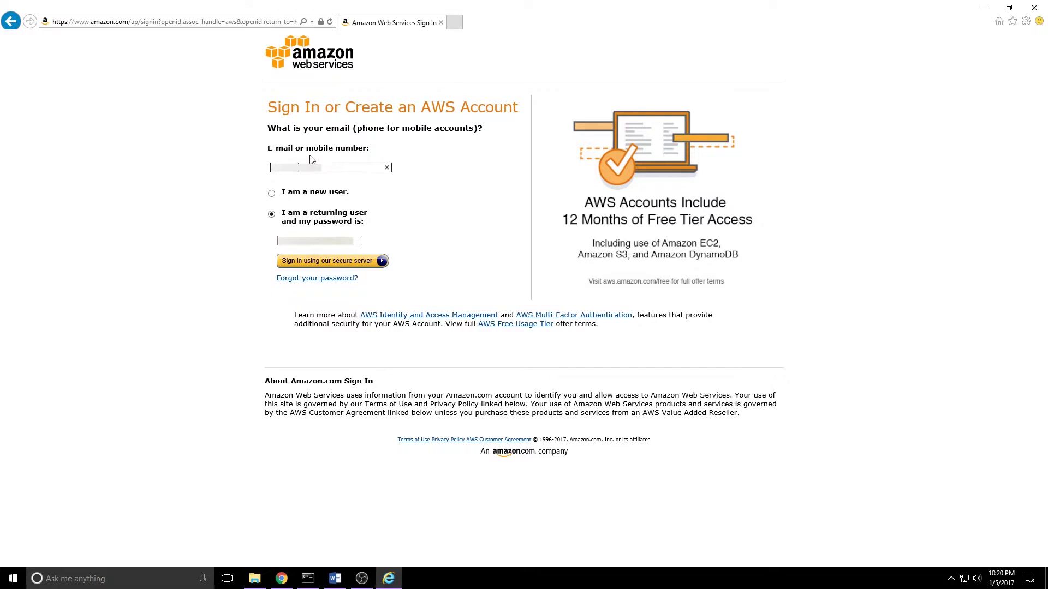
pyautogui.write('gmail.com')
pyautogui.press('Tab')
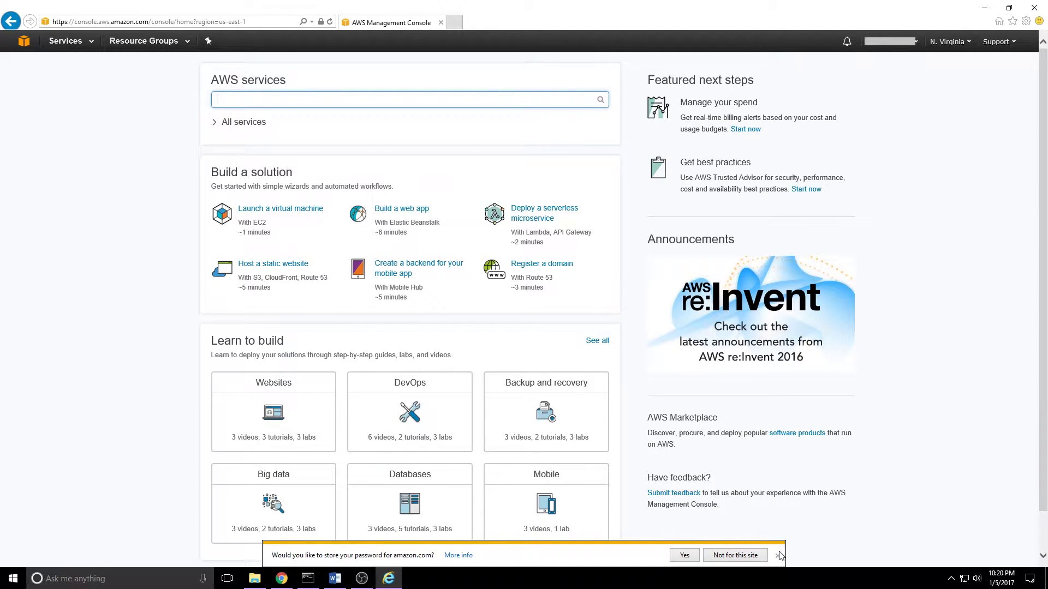
# Step: Dismiss the password prompt, then search 'iam' under All services and open IAM
pyautogui.click(777, 556)
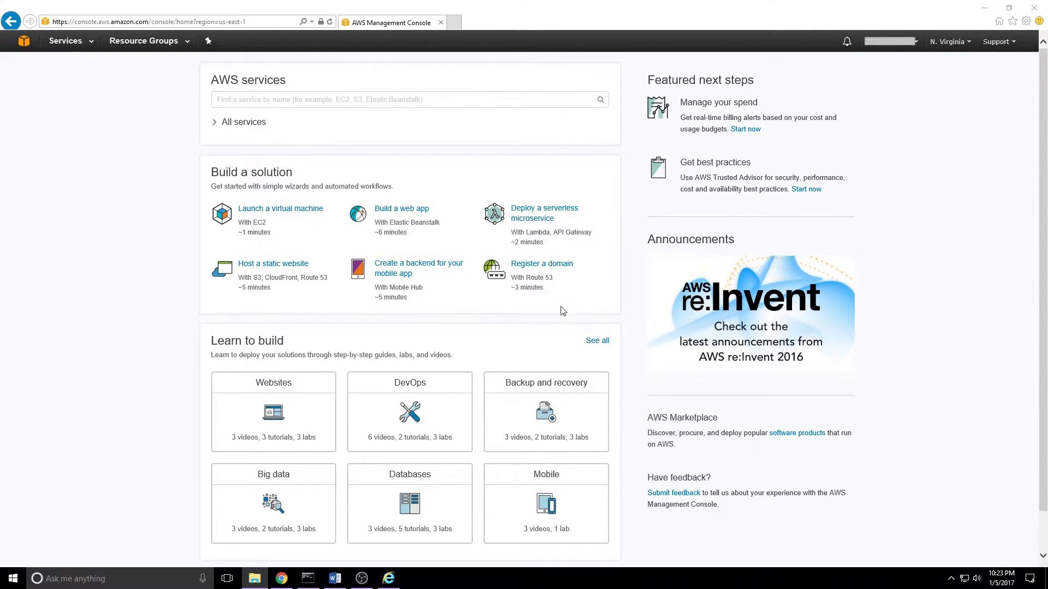
pyautogui.click(913, 47)
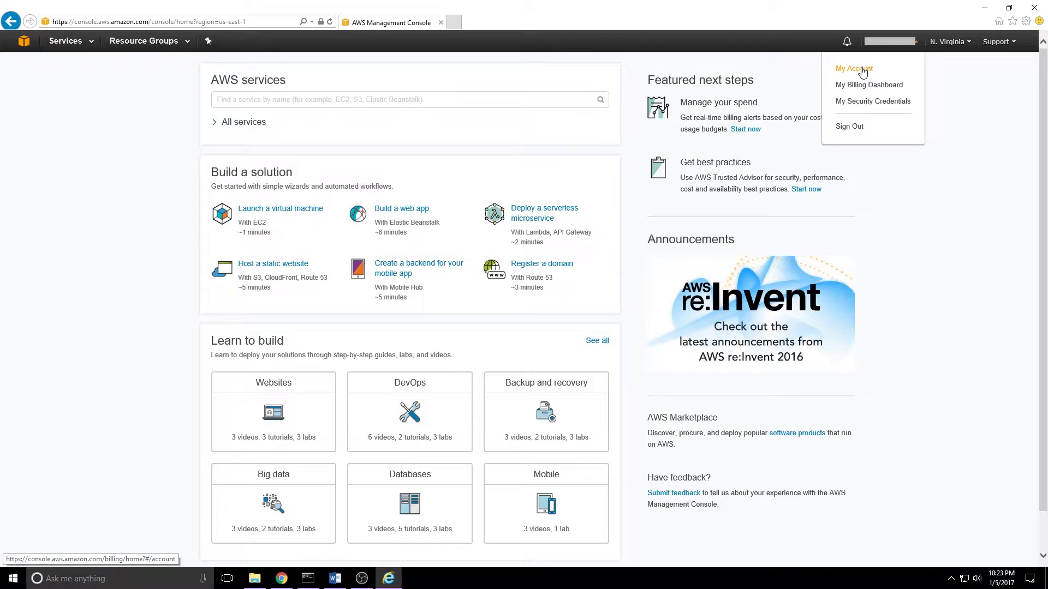
pyautogui.click(635, 81)
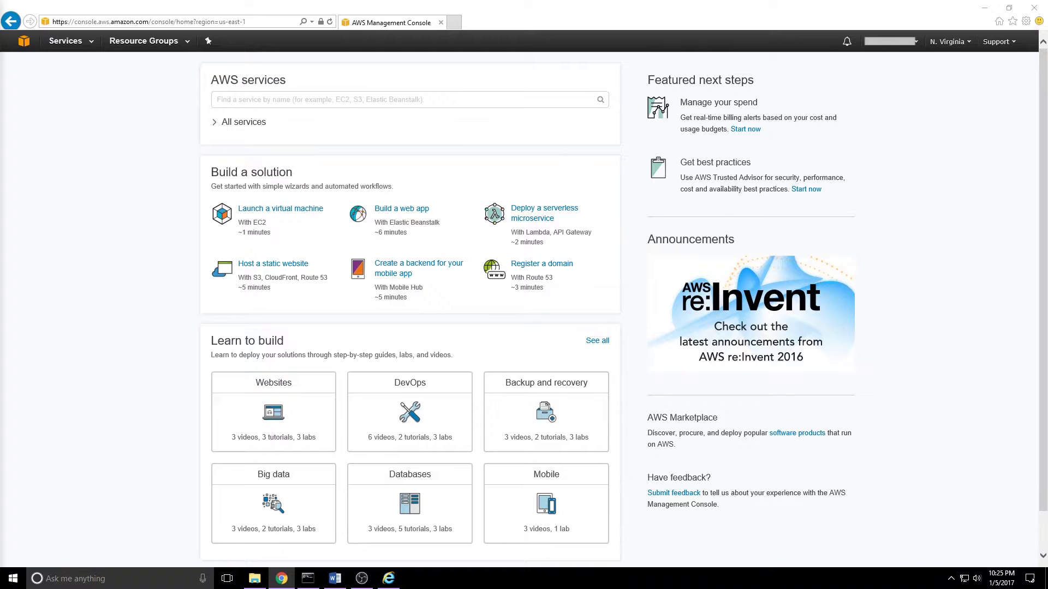
pyautogui.click(216, 124)
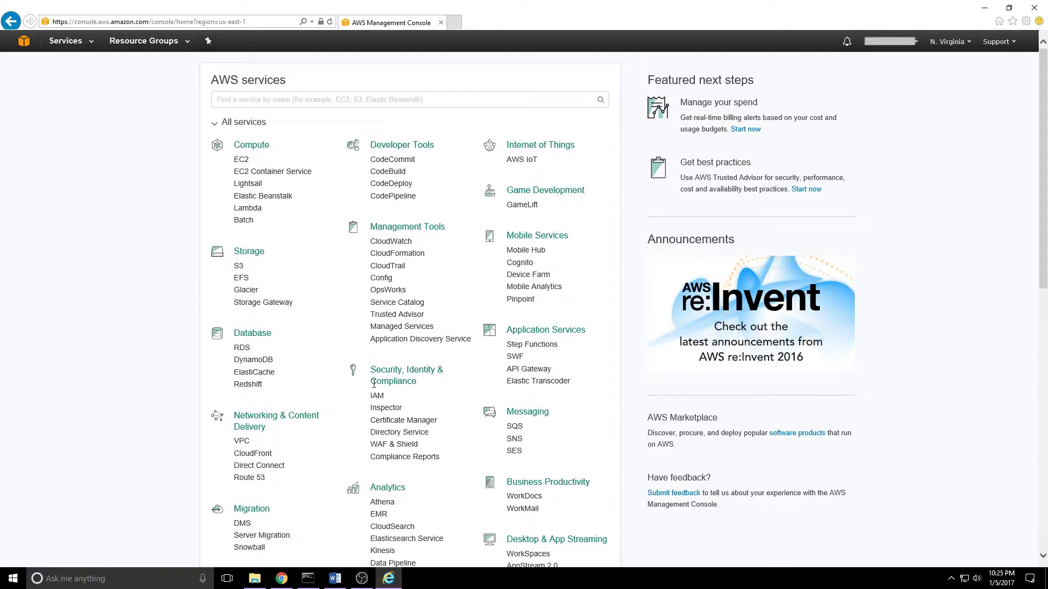
pyautogui.click(255, 101)
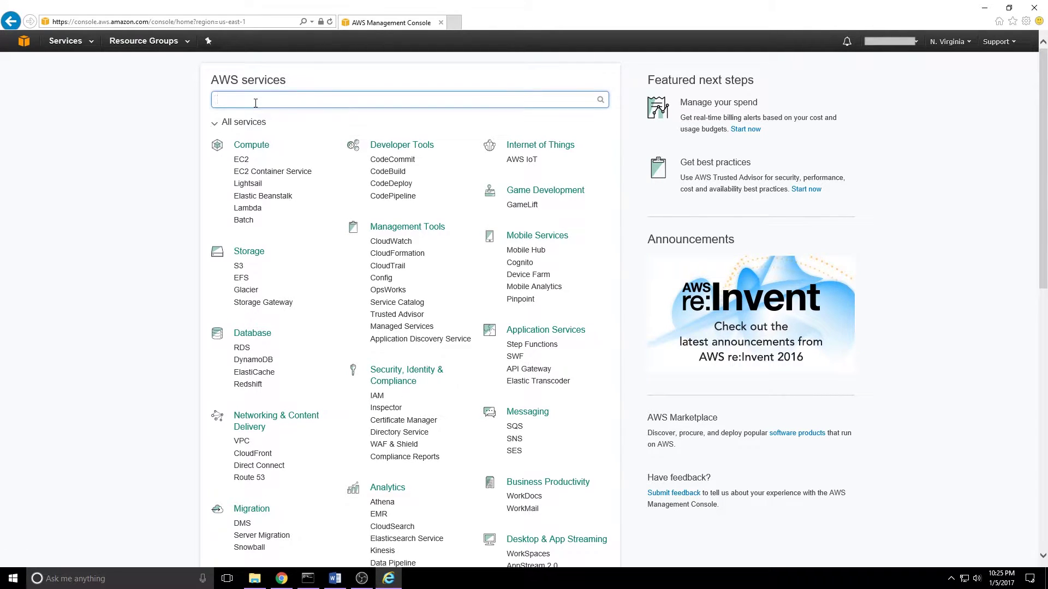
pyautogui.write('iam')
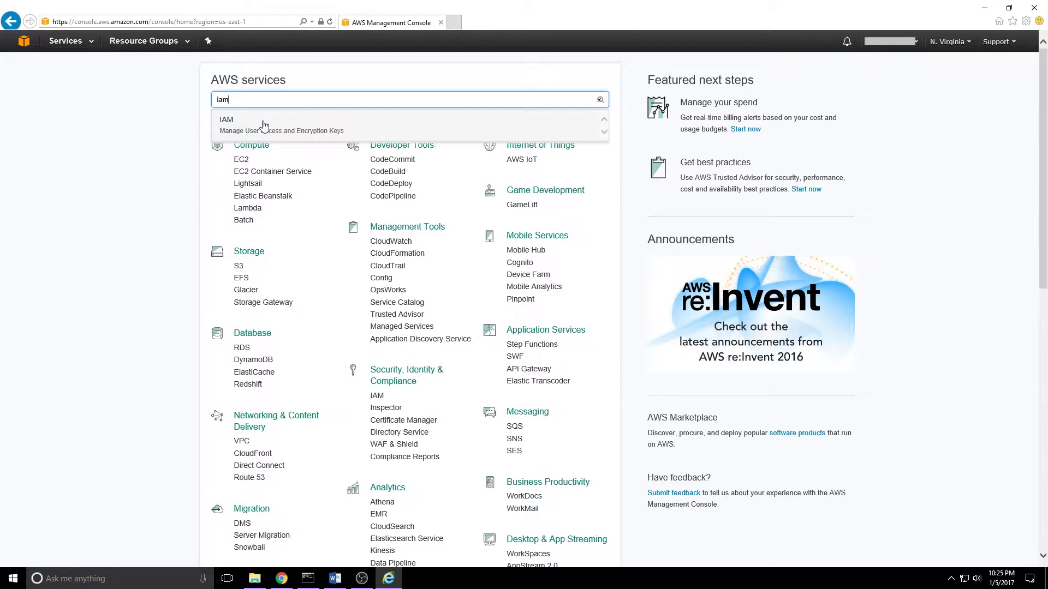
pyautogui.click(265, 125)
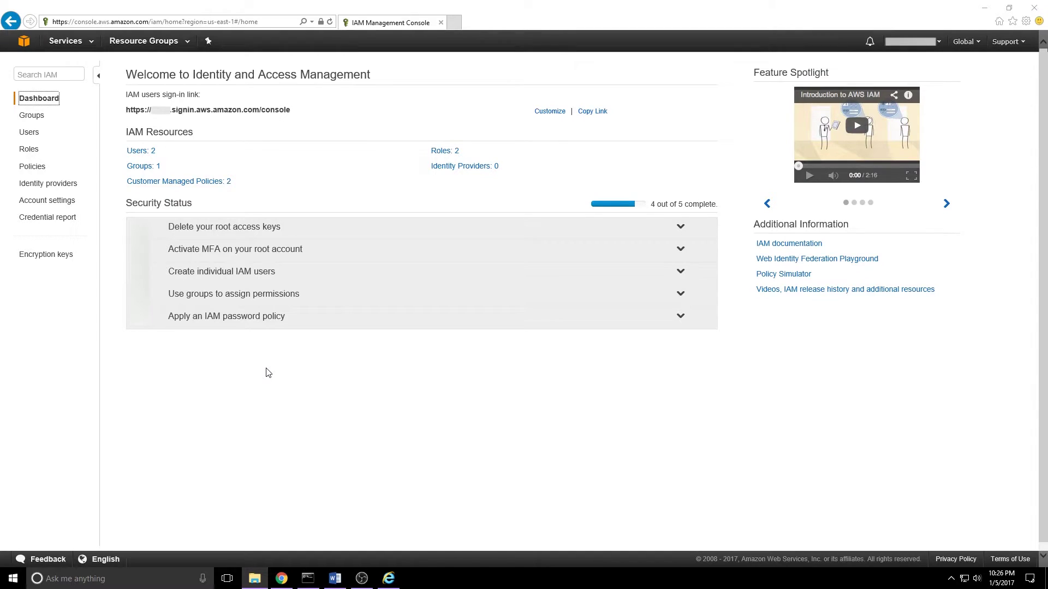
# Step: Add IAM user CloudCanvasAdmin with programmatic access and proceed to Permissions
pyautogui.click(27, 133)
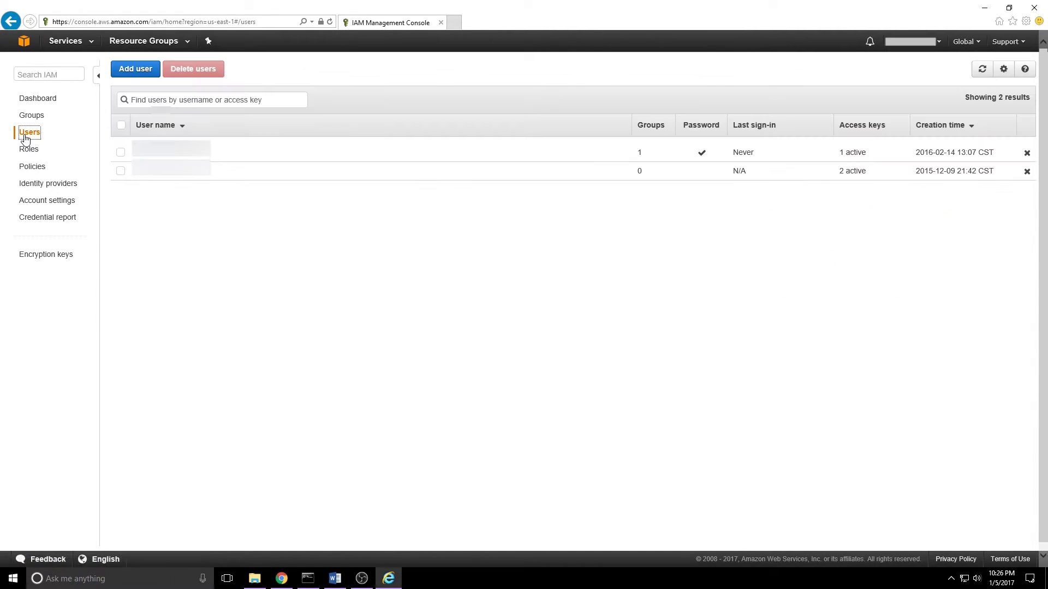
pyautogui.click(142, 80)
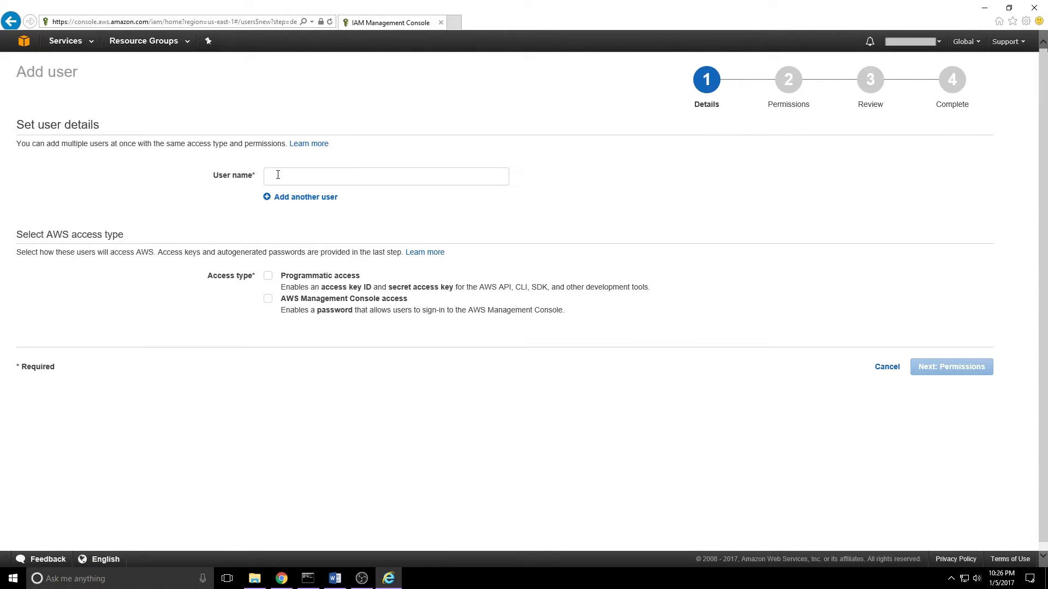
pyautogui.click(278, 175)
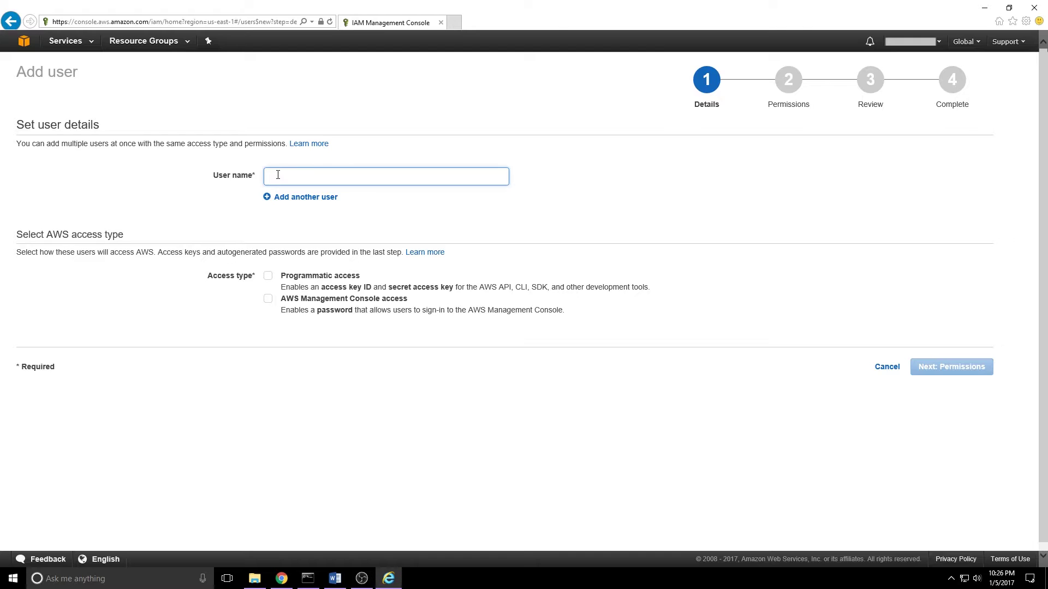
pyautogui.write('Cloud')
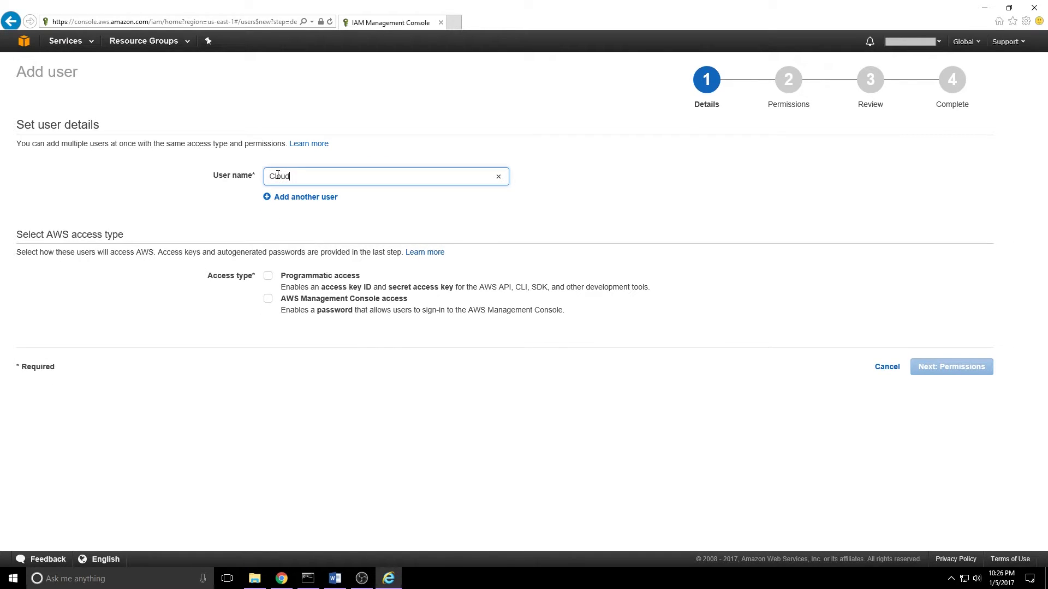
pyautogui.write('CanvasAd')
pyautogui.write('min')
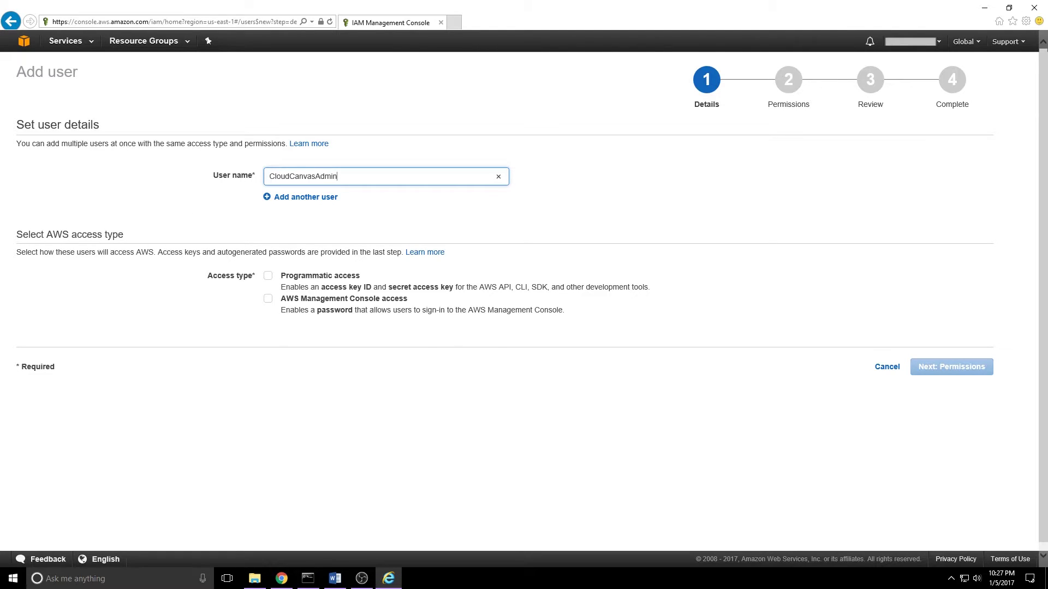
pyautogui.click(268, 277)
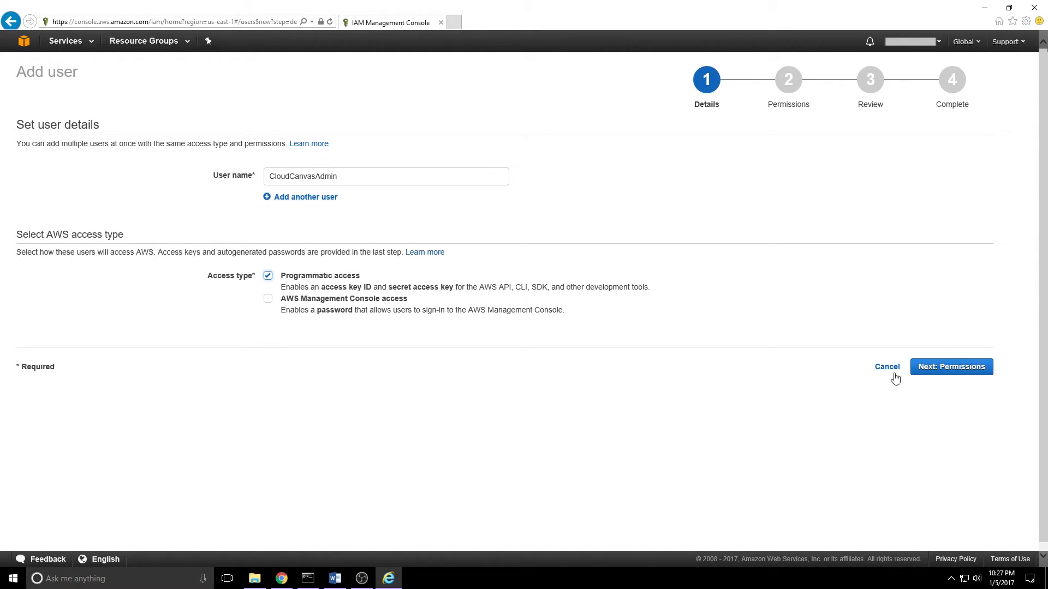
pyautogui.click(958, 374)
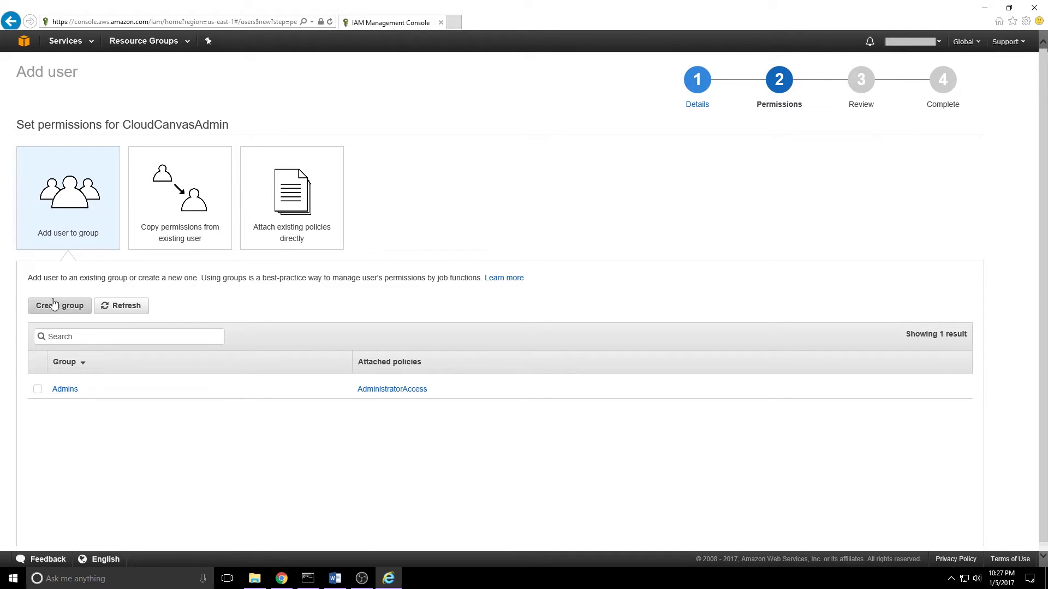
# Step: Create group CloudCanvasAdministrators with the AdministratorAccess policy attached
pyautogui.click(52, 310)
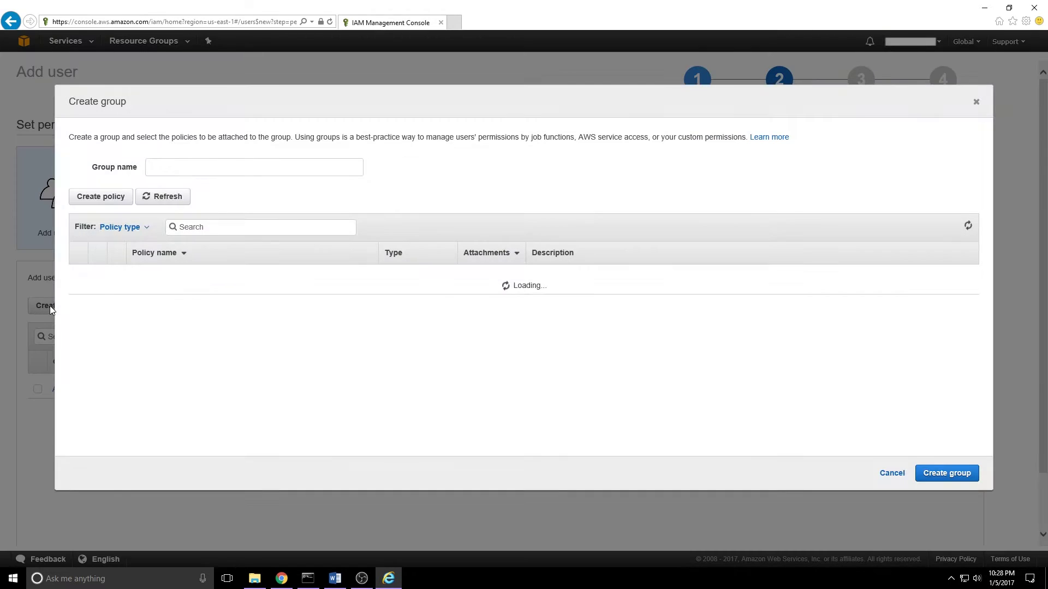
pyautogui.click(161, 165)
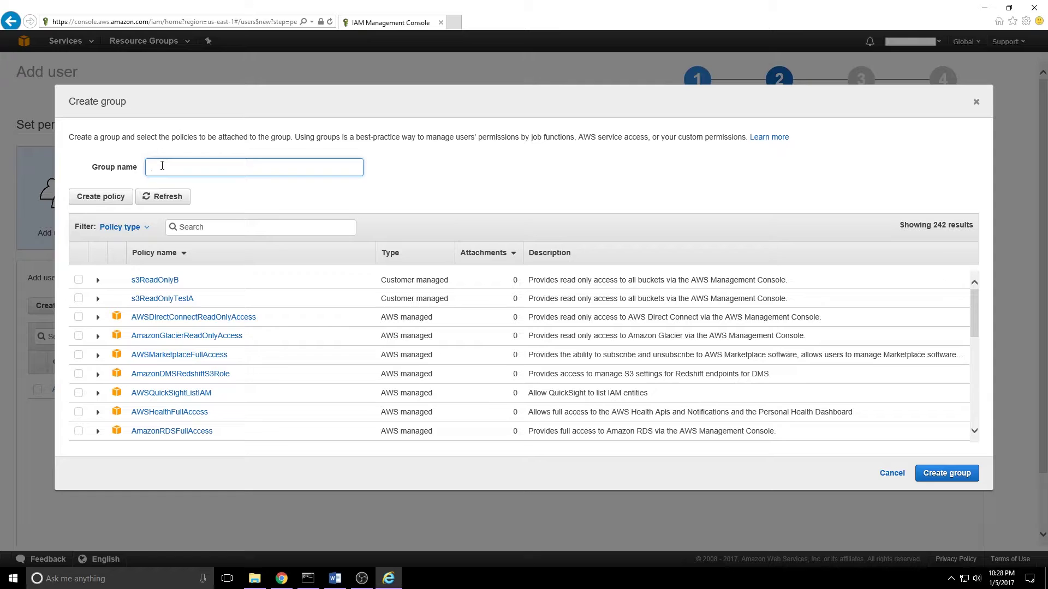
pyautogui.write('CloudCanvasAdministrators')
pyautogui.click(205, 231)
pyautogui.write('Adminis')
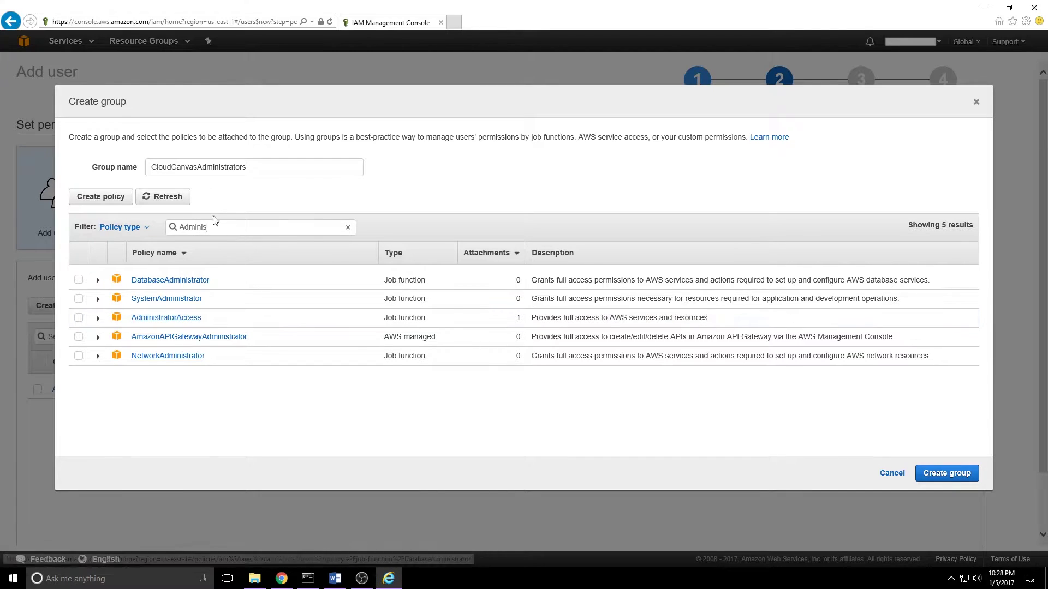
pyautogui.click(79, 318)
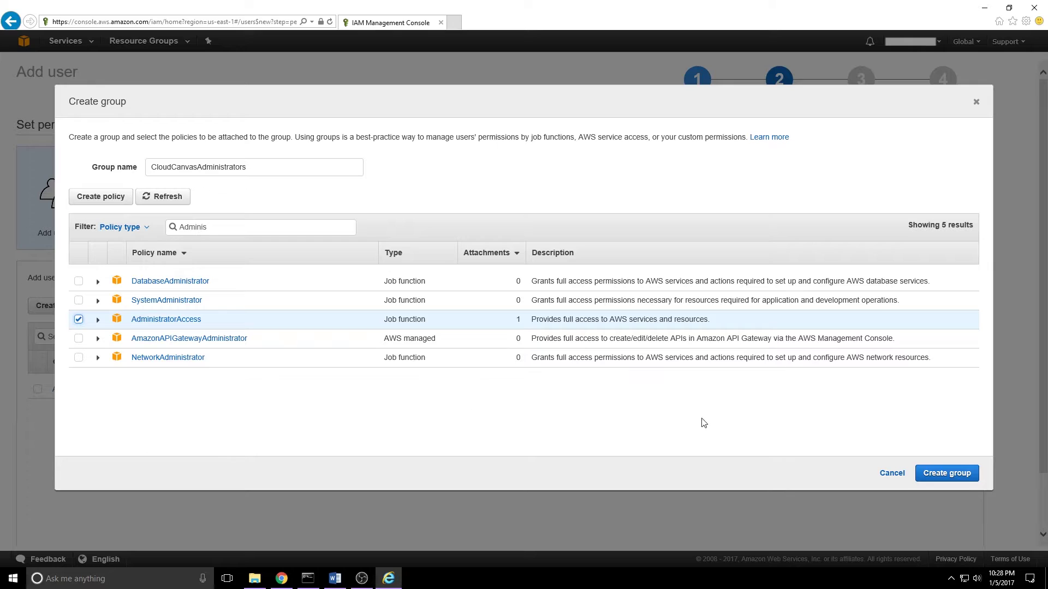
pyautogui.click(942, 475)
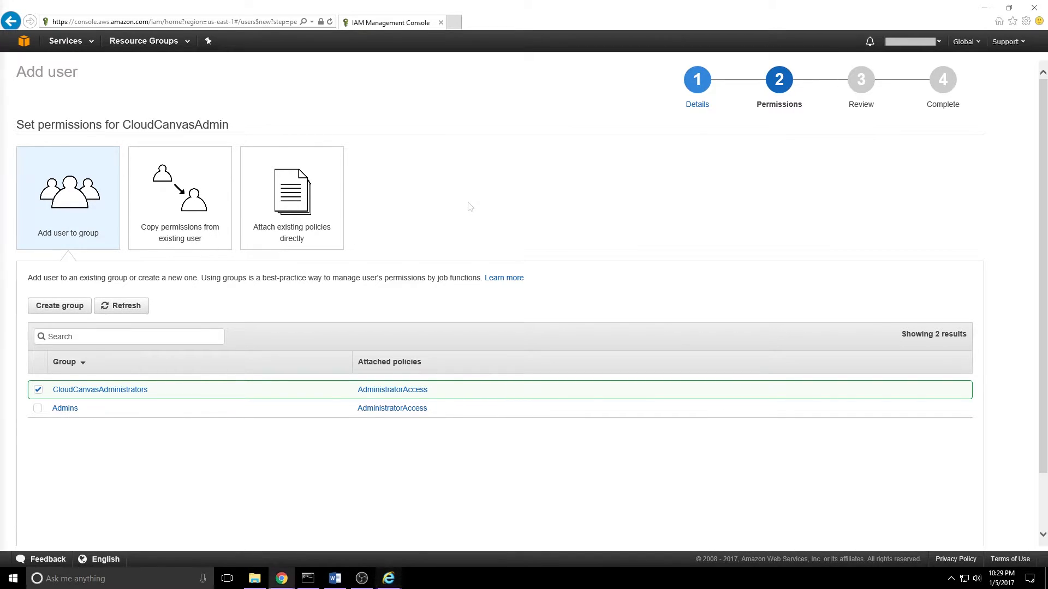
pyautogui.scroll(-2, 387, 322)
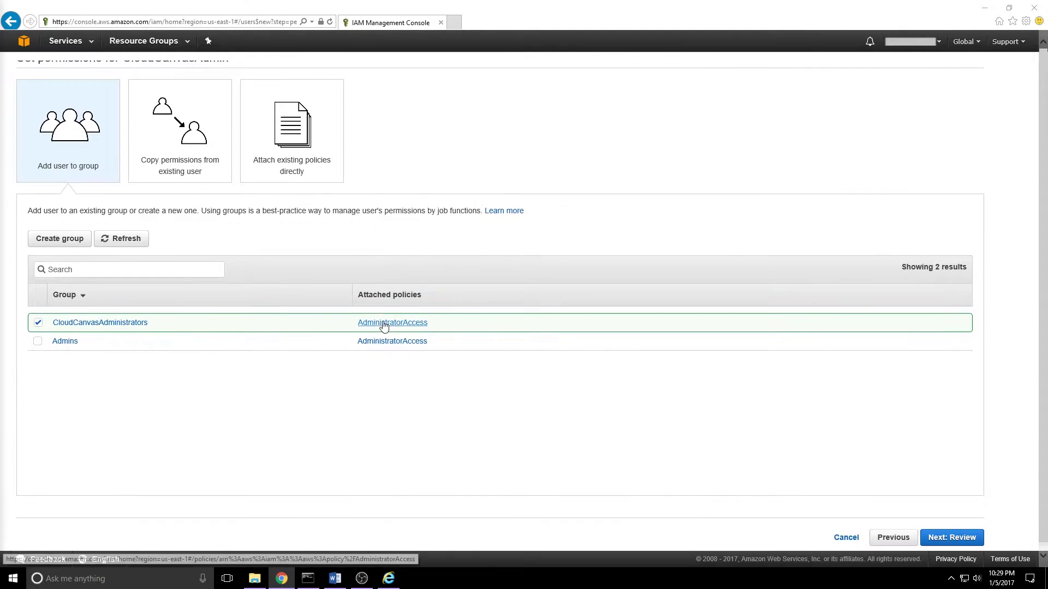
# Step: Review and create the CloudCanvasAdmin user
pyautogui.click(934, 538)
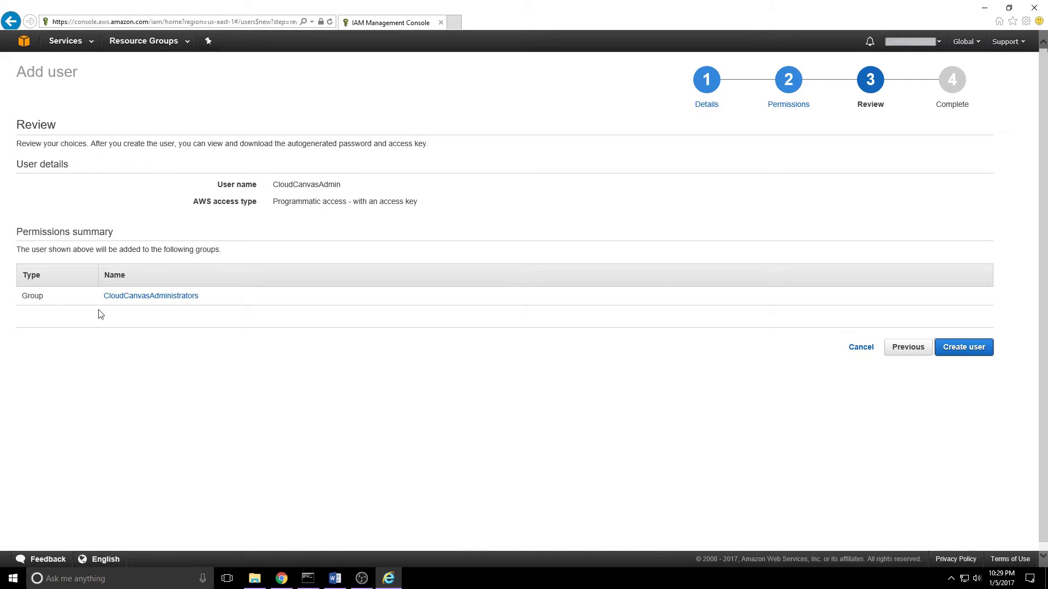
pyautogui.click(966, 347)
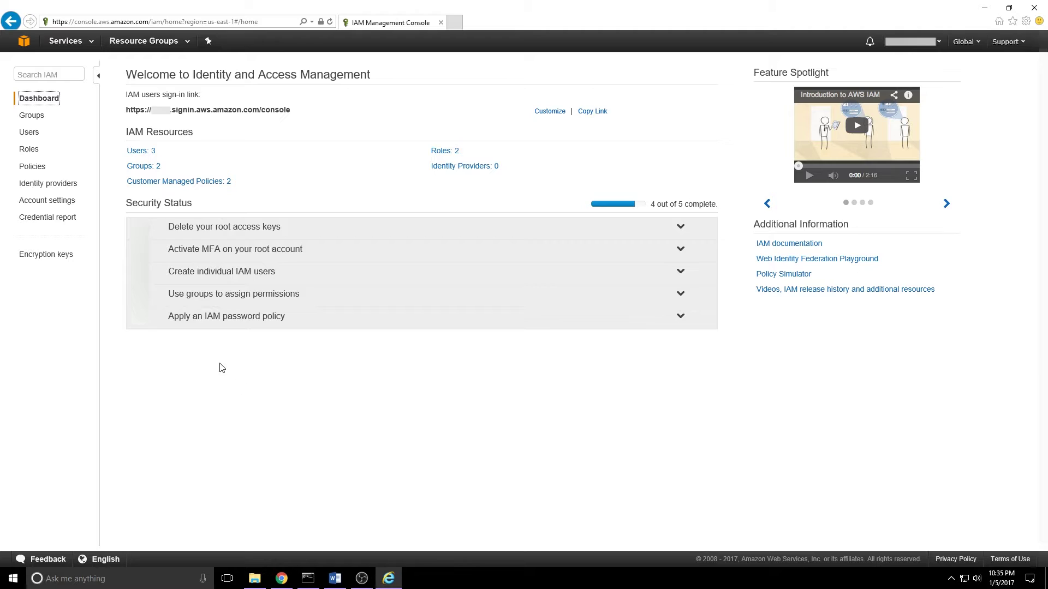
# Step: Open the Security credentials of the IAM user CloudCanvasAdmin
pyautogui.click(33, 133)
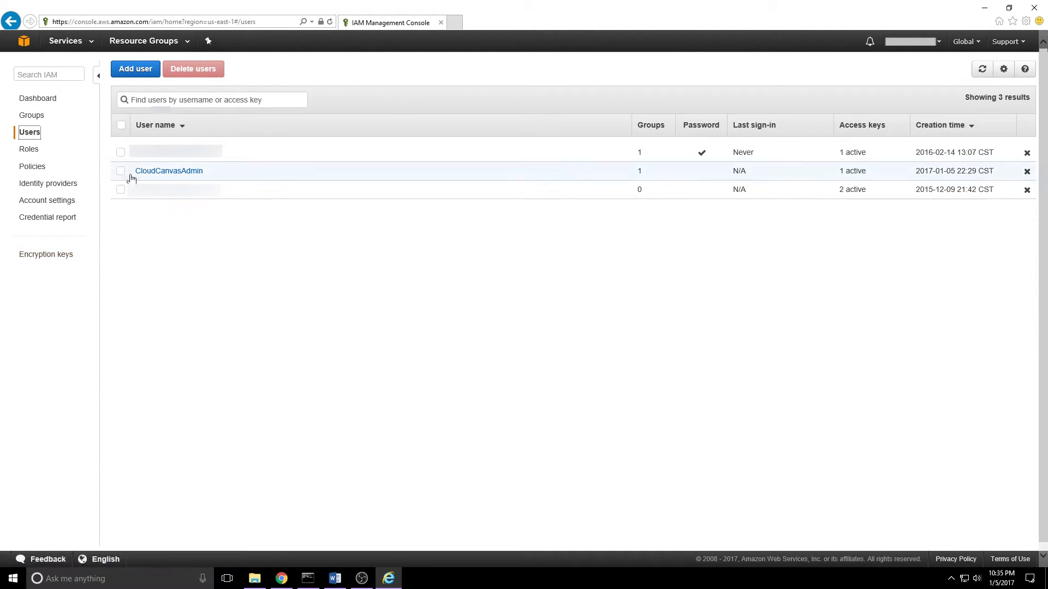
pyautogui.click(154, 171)
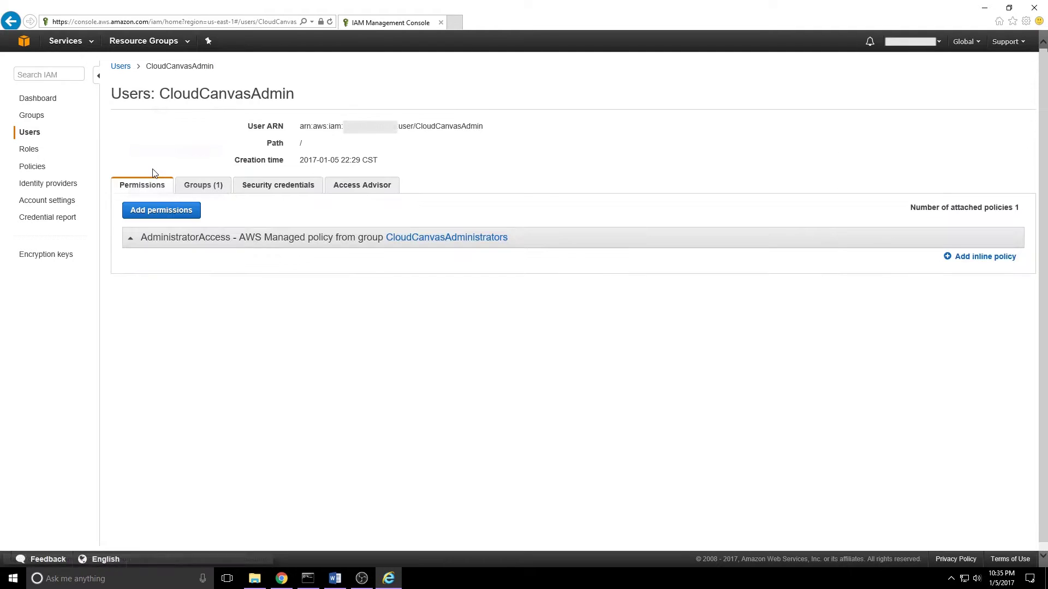
pyautogui.click(276, 188)
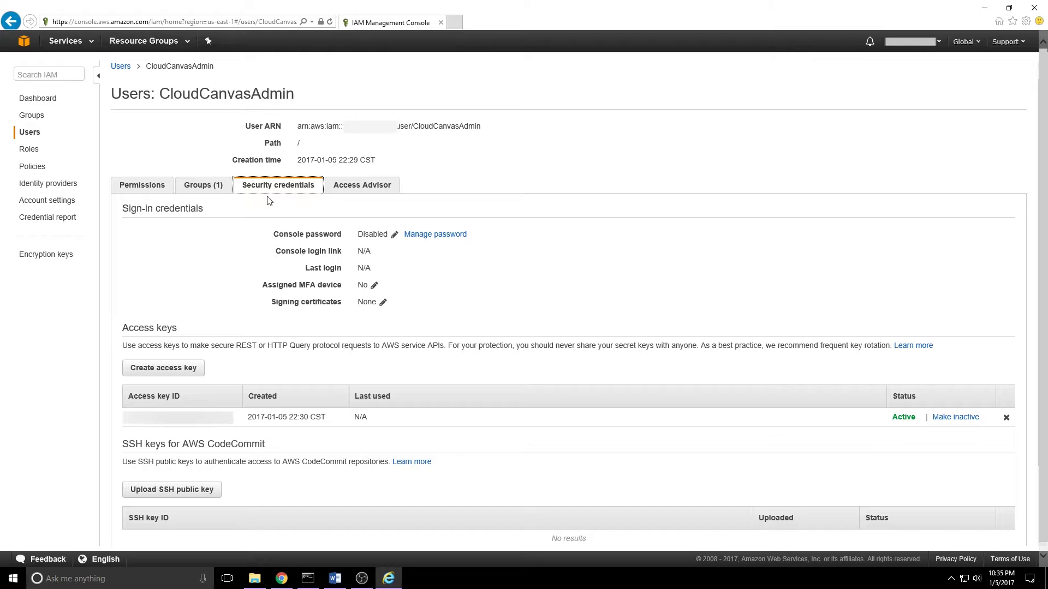
pyautogui.moveTo(275, 235); pyautogui.dragTo(340, 235)
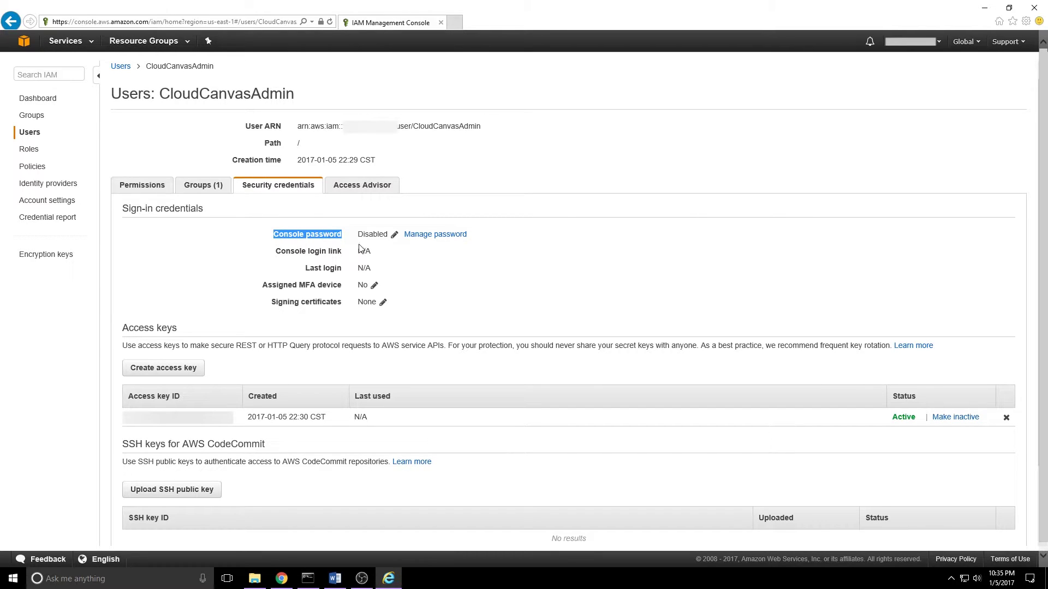
# Step: Enable console access for CloudCanvasAdmin with a custom password and apply it
pyautogui.click(394, 236)
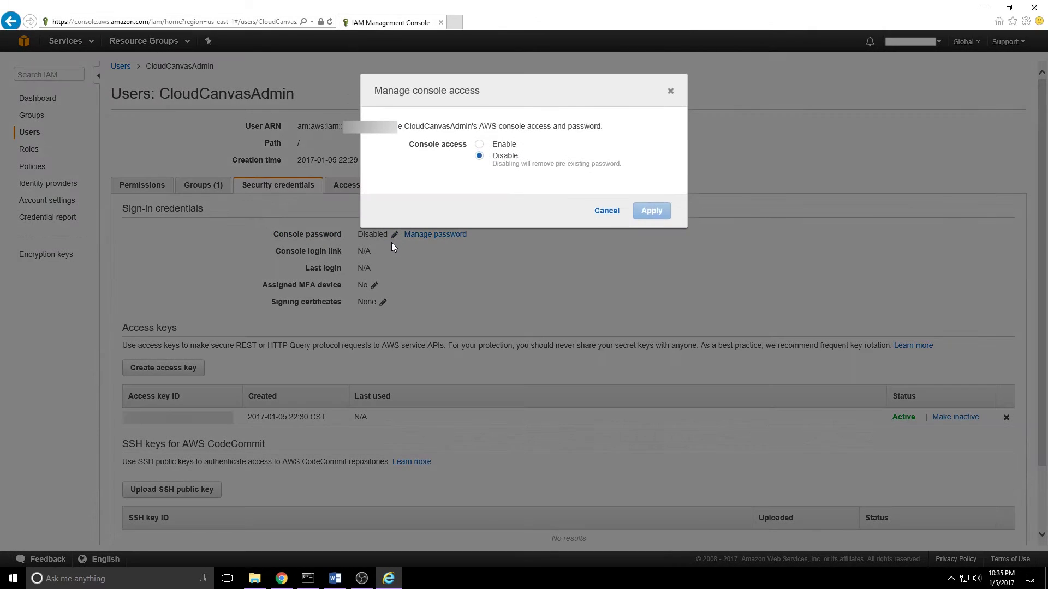
pyautogui.click(479, 144)
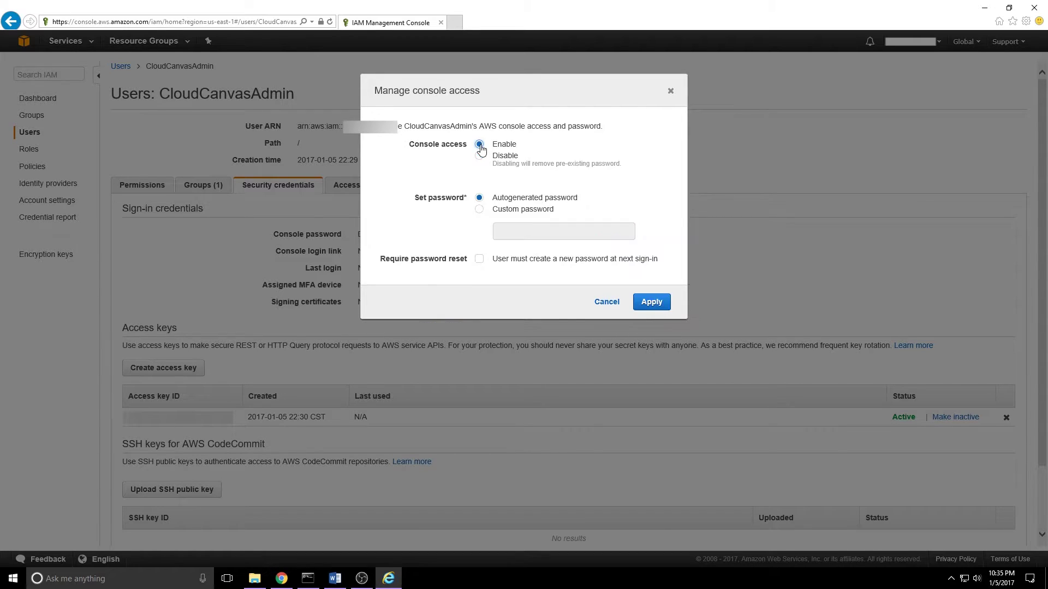
pyautogui.click(479, 210)
pyautogui.click(564, 232)
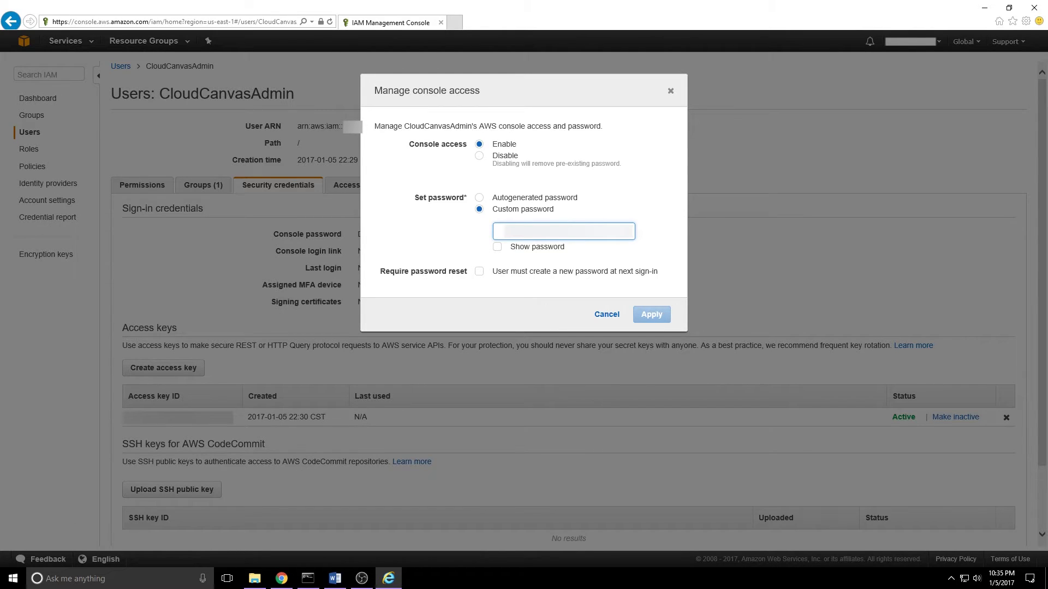
pyautogui.press('BackSpace')
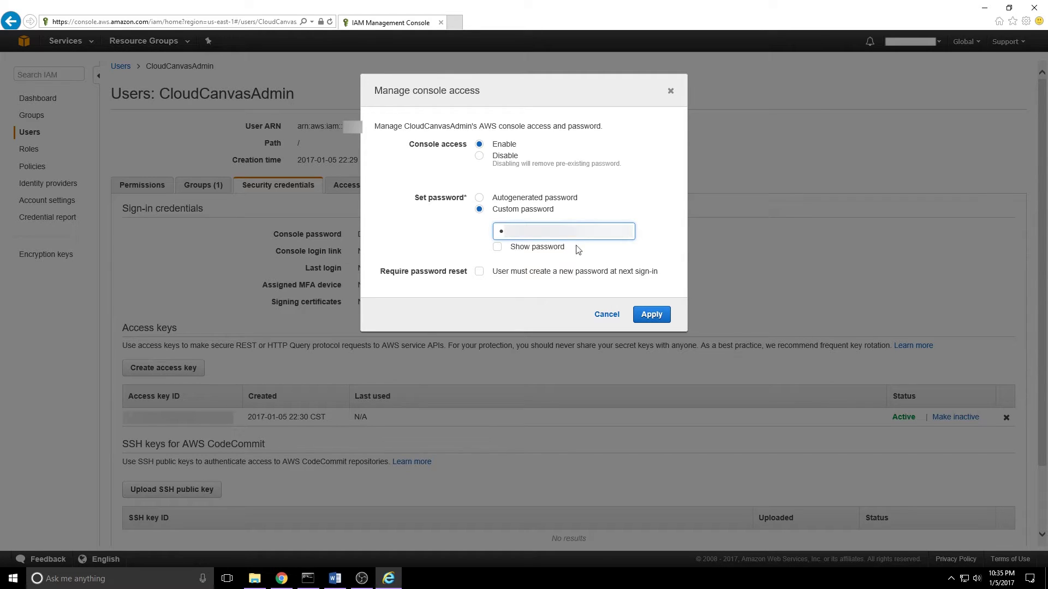
pyautogui.click(652, 314)
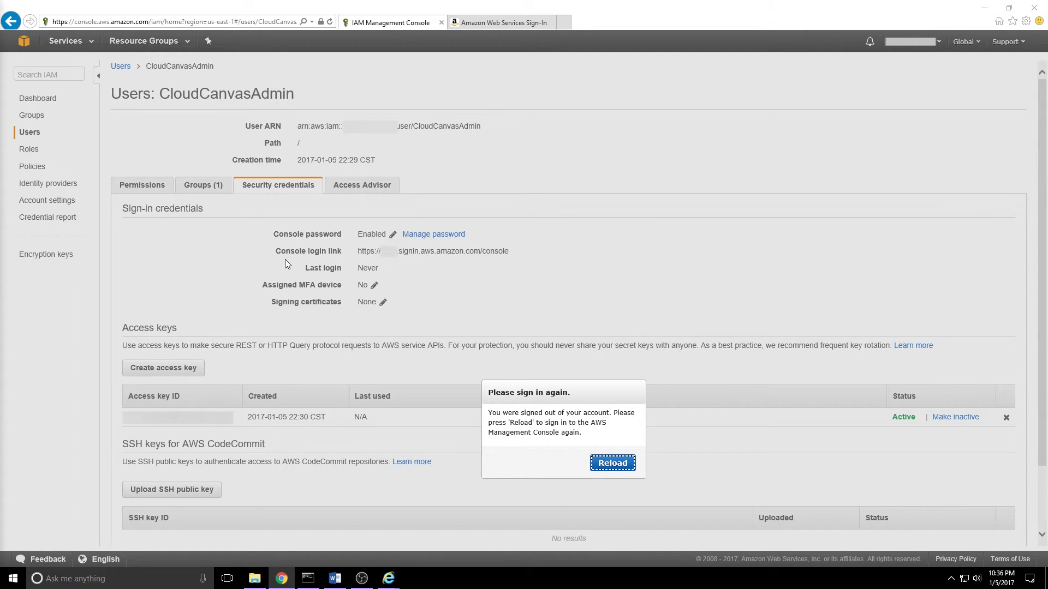
# Step: Sign in to the AWS console as CloudCanvasAdmin with its password, then minimise the browser
pyautogui.click(503, 23)
pyautogui.click(211, 152)
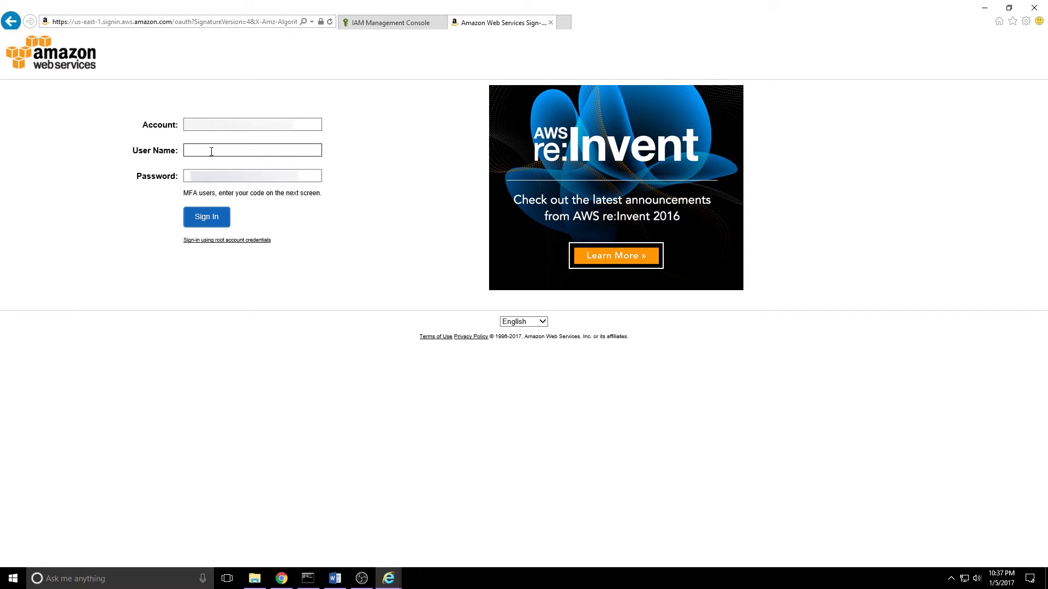
pyautogui.write('CloudCanvasAdmin')
pyautogui.press('Tab')
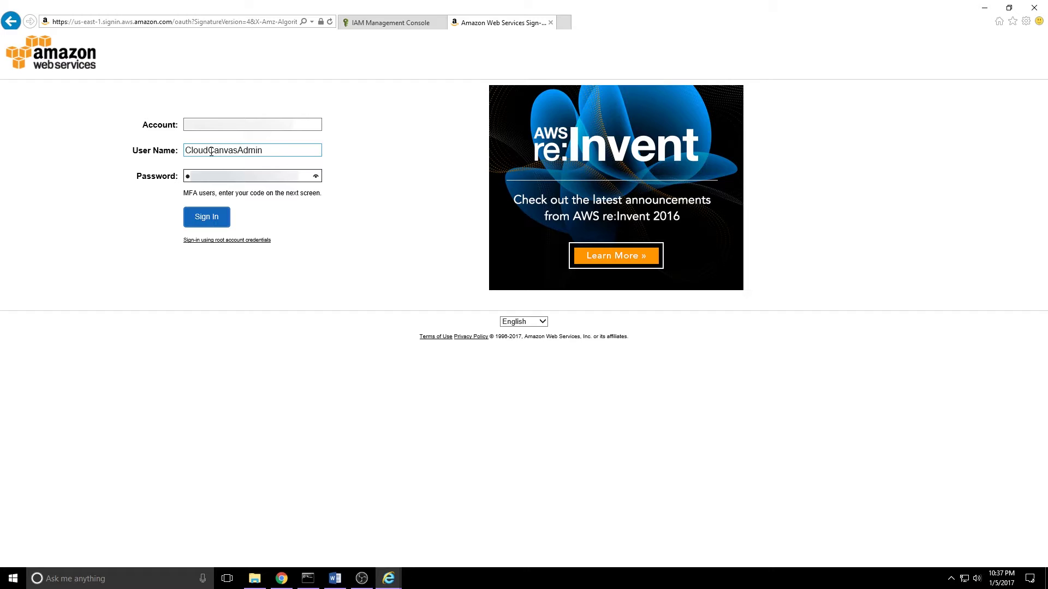
pyautogui.click(198, 218)
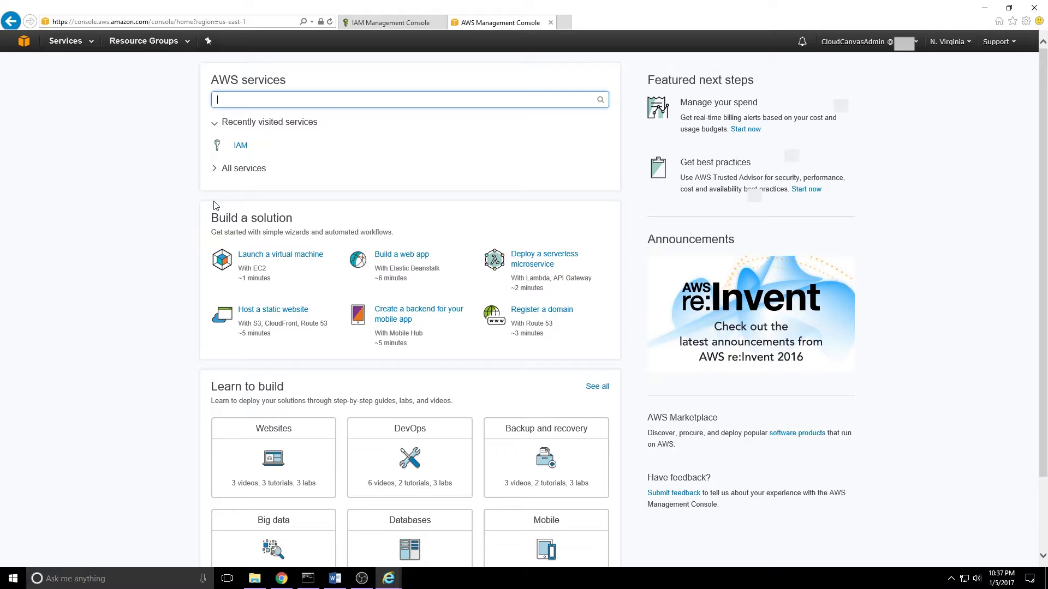
pyautogui.click(284, 347)
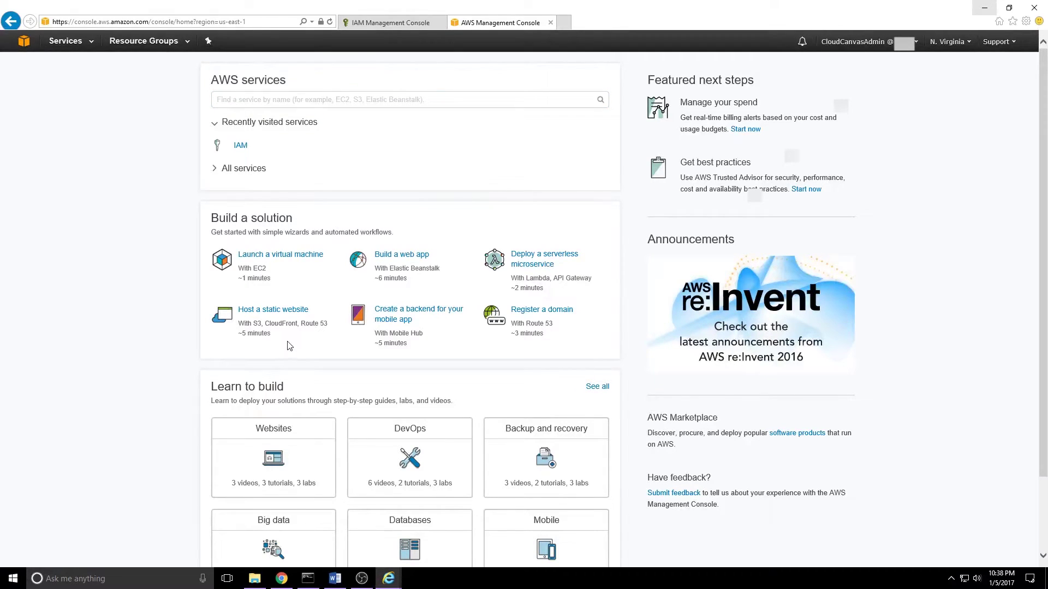
pyautogui.click(985, 9)
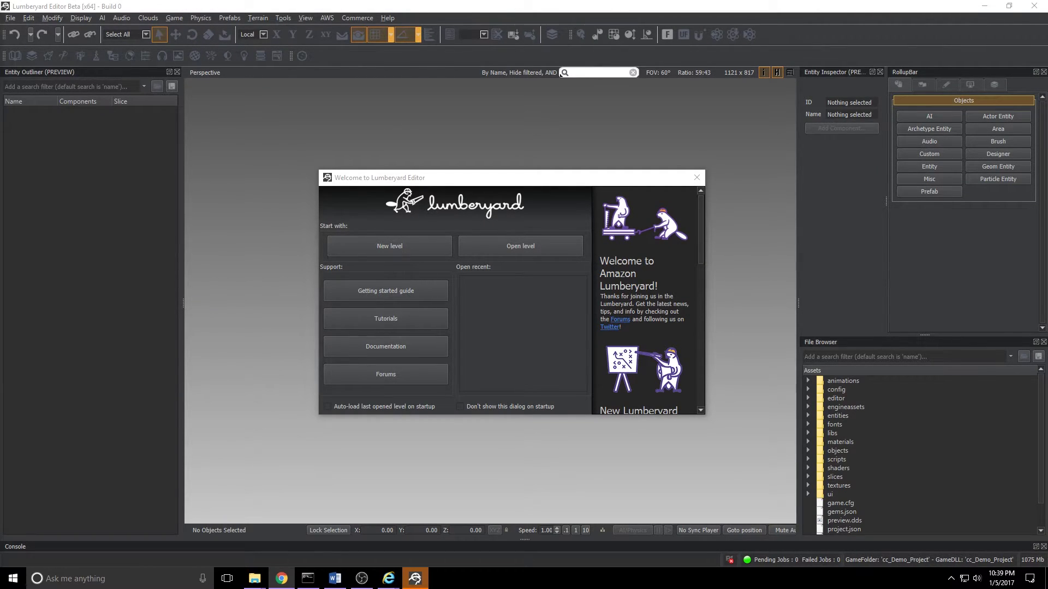
# Step: Create a new level named cc_demo and accept the 4096 x 4096 terrain texture generation
pyautogui.click(402, 244)
pyautogui.write('cc_d')
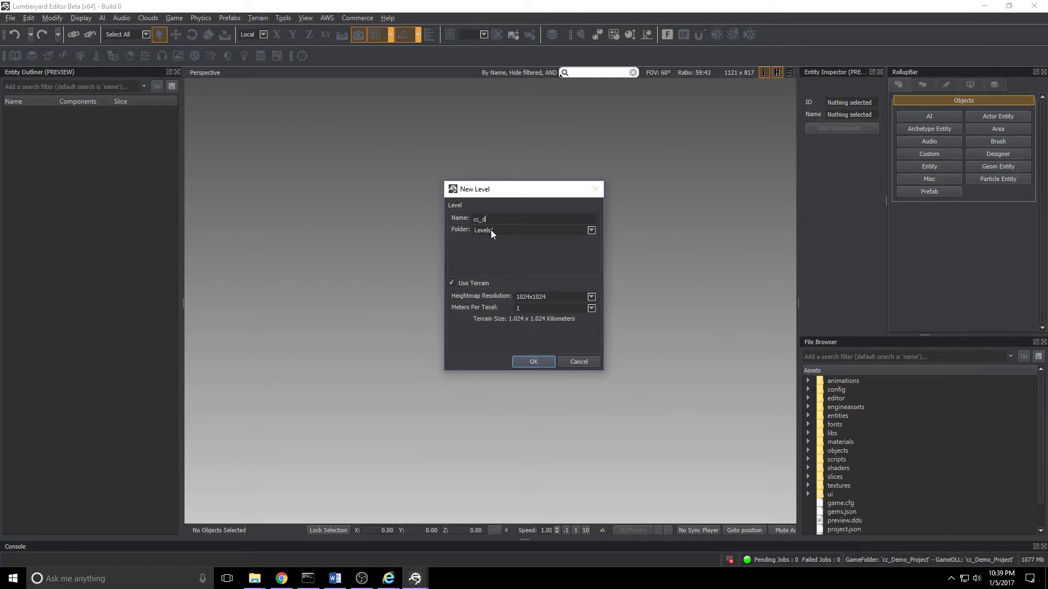
pyautogui.write('emo_1')
pyautogui.click(523, 364)
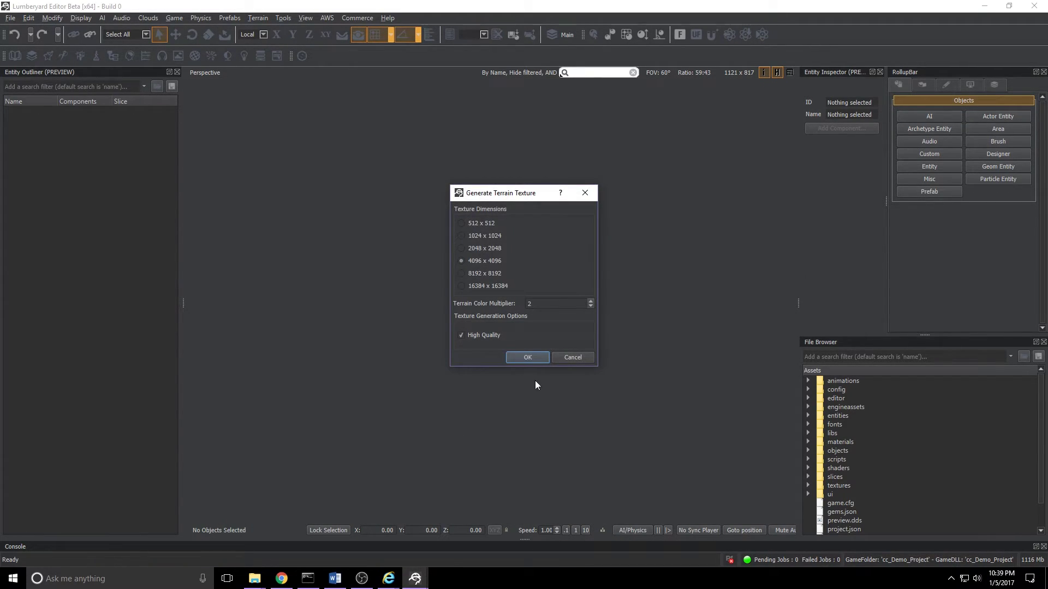
pyautogui.click(513, 358)
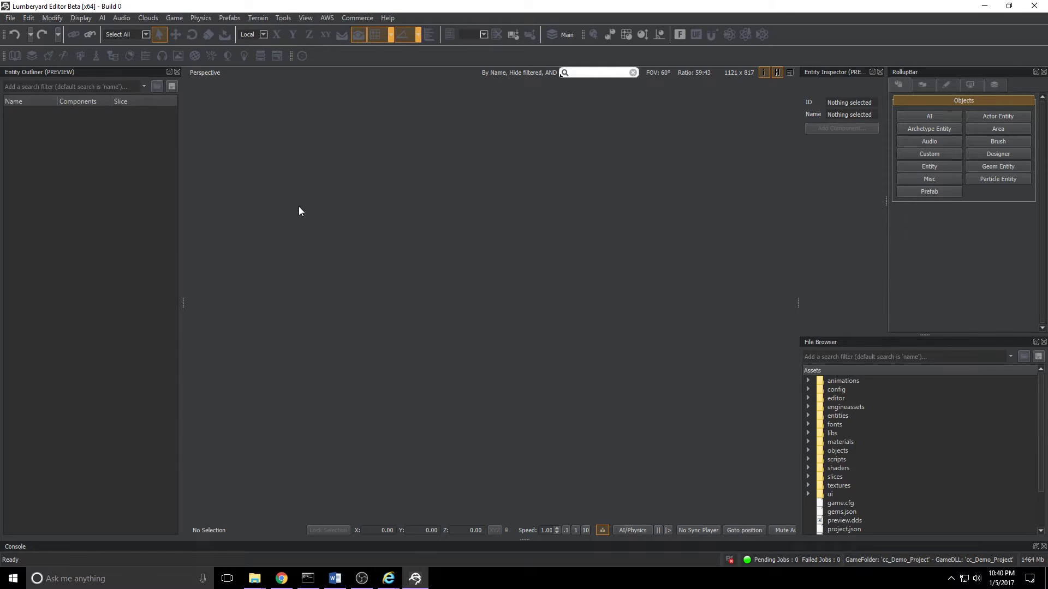
# Step: Add a CloudCanvasAdministrator profile in the AWS Credentials Manager and close it with that profile
pyautogui.click(326, 19)
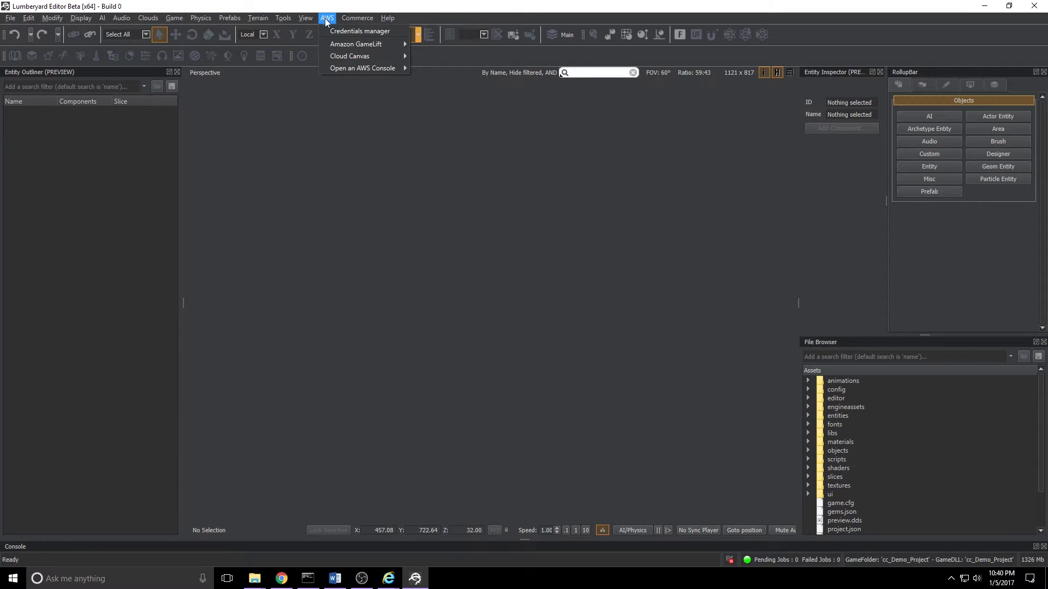
pyautogui.click(368, 33)
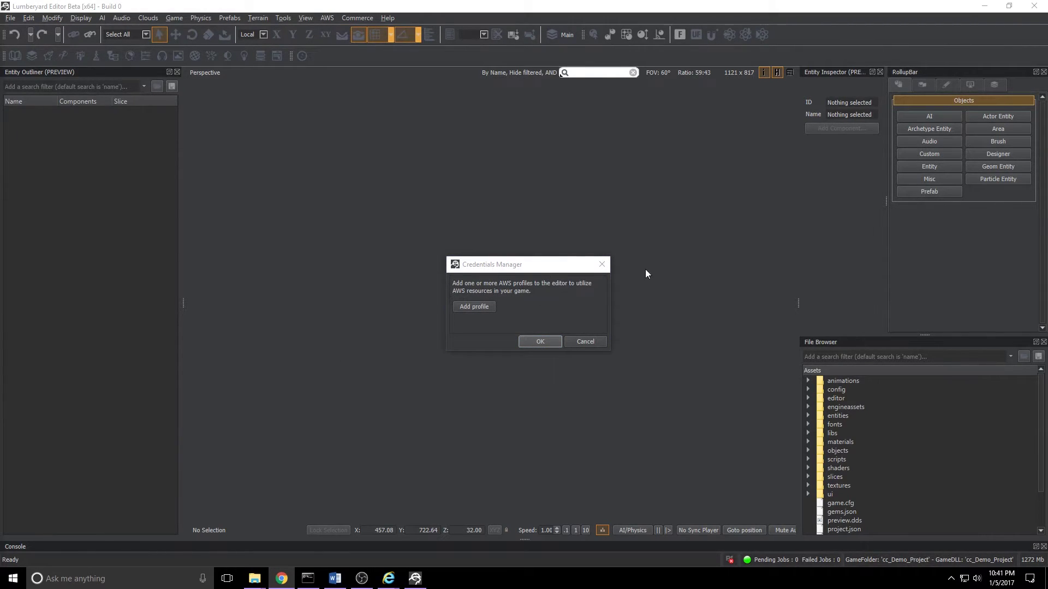
pyautogui.click(469, 308)
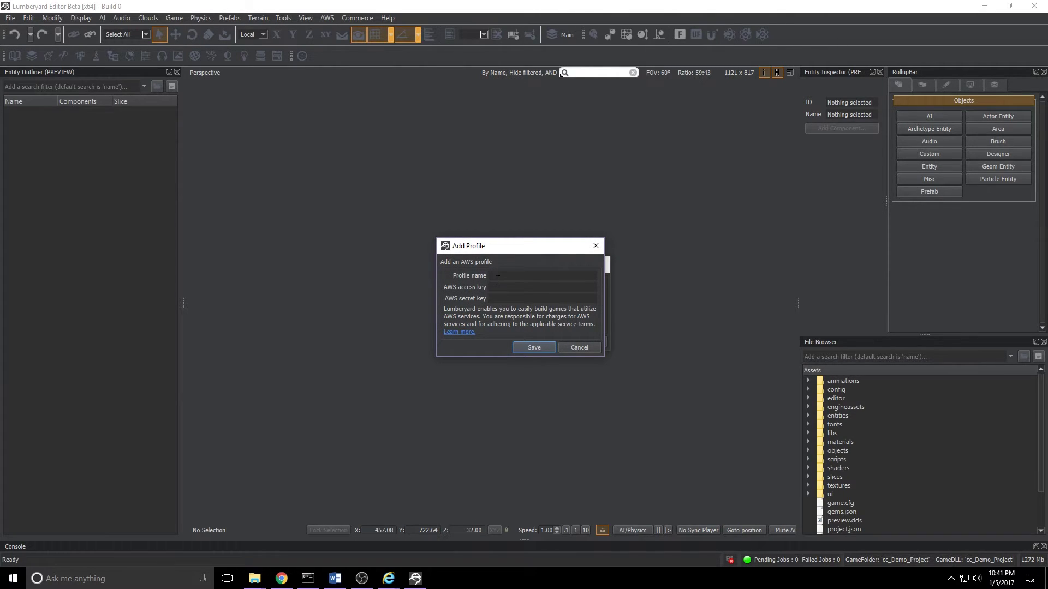
pyautogui.write('CloudCanvasAdministrator')
pyautogui.click(535, 349)
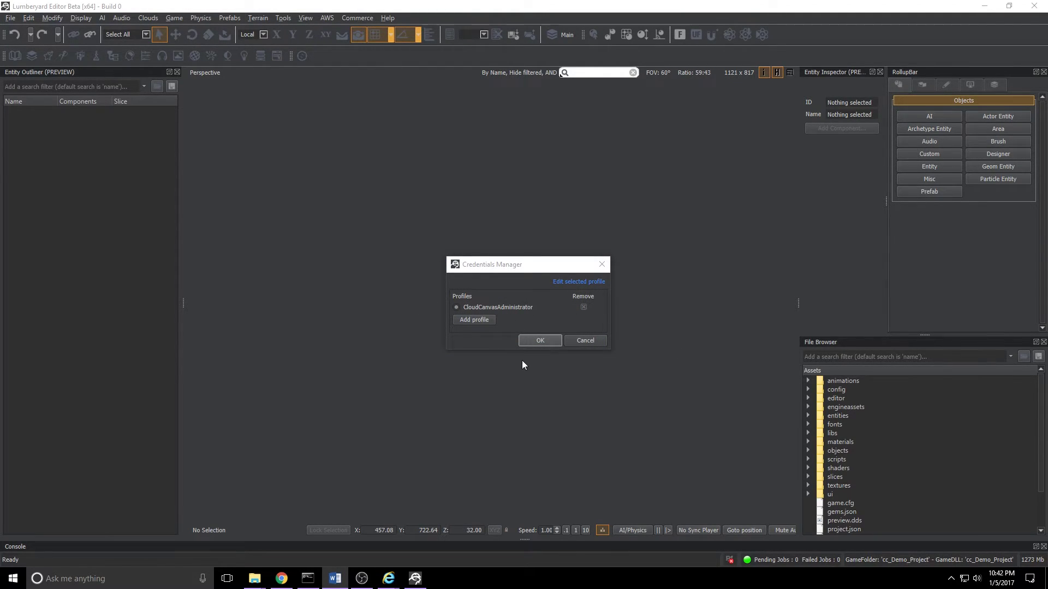
pyautogui.click(538, 341)
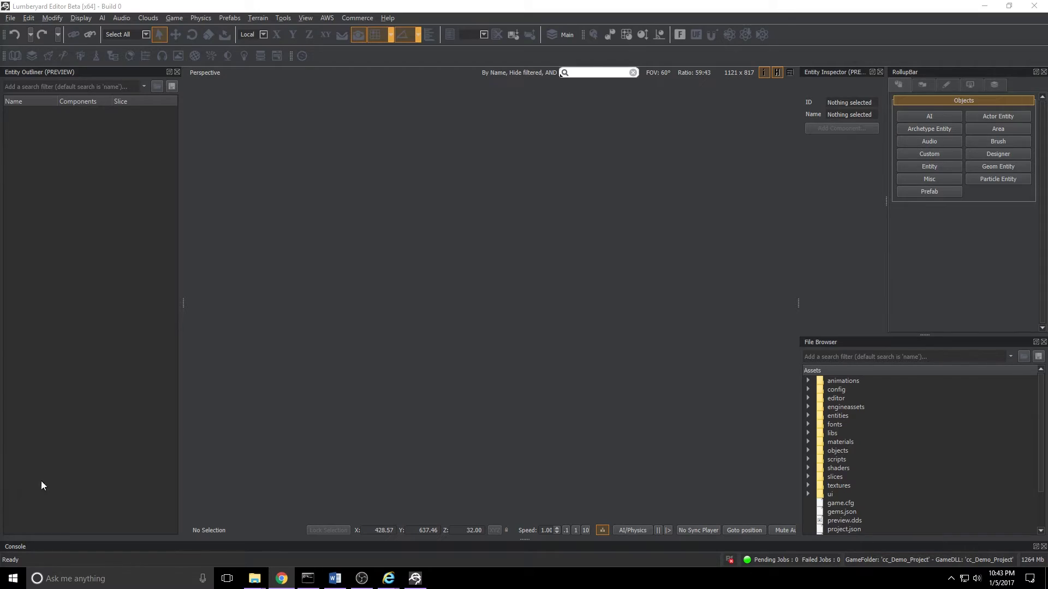
# Step: Bring the Command Prompt forward and clear its old output with cls
pyautogui.click(314, 580)
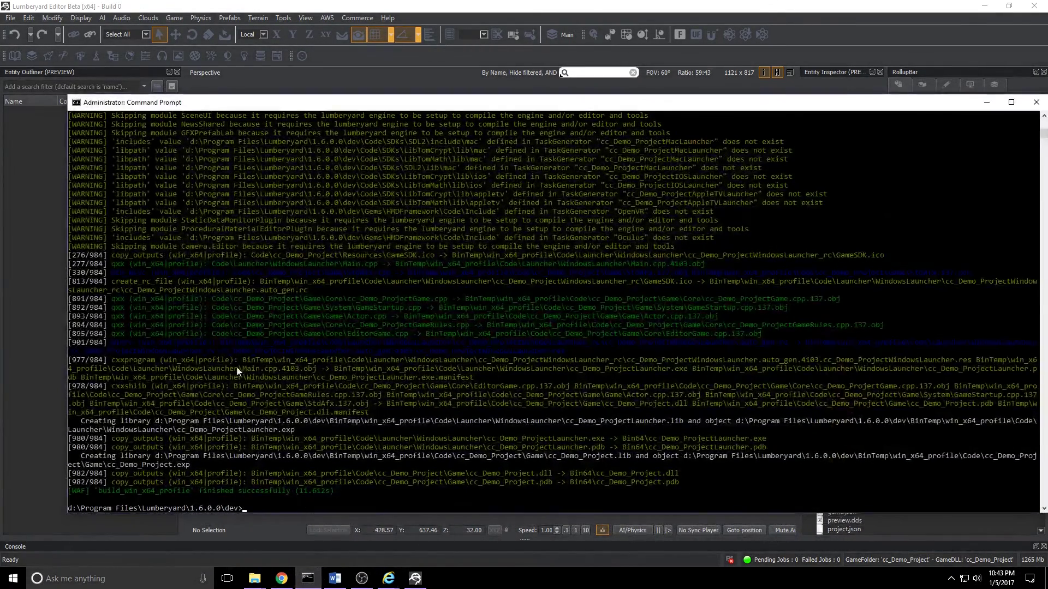
pyautogui.write('cls')
pyautogui.press('Return')
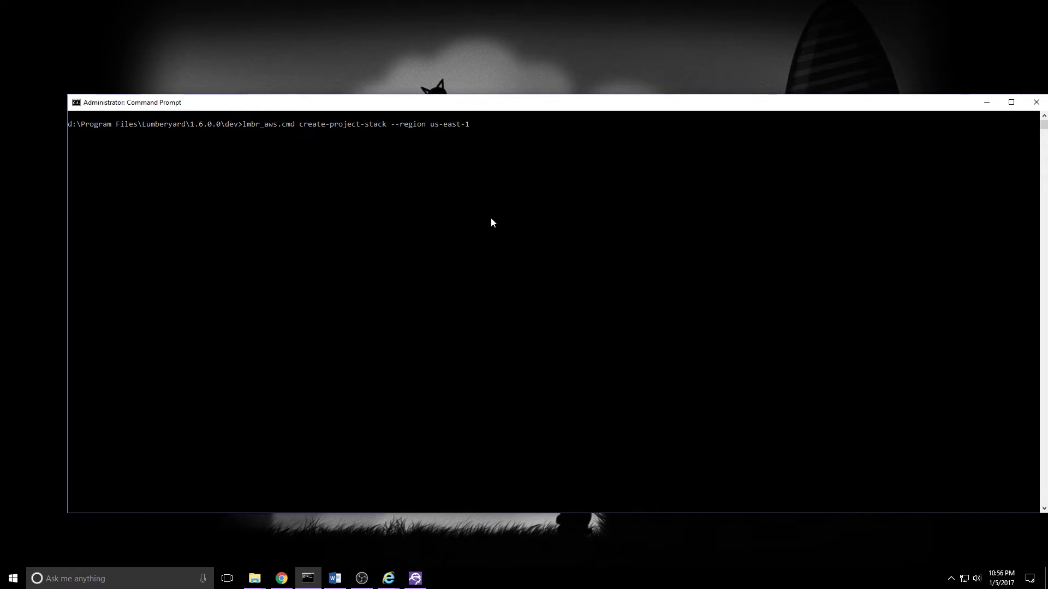
# Step: Run create-project-stack and answer y to deploy the Cloud Canvas resources
pyautogui.press('Return')
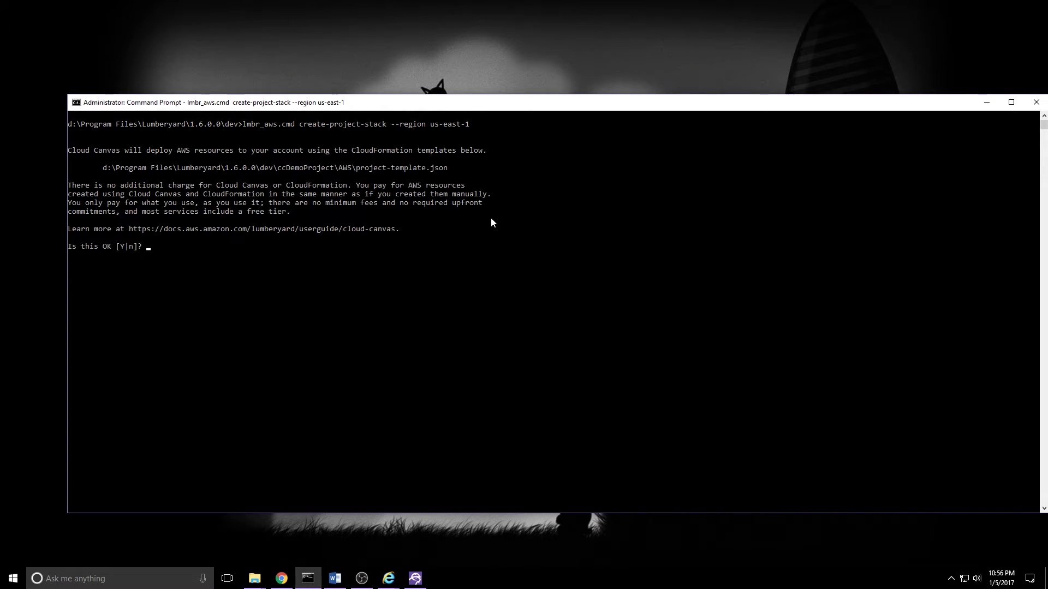
pyautogui.write('y')
pyautogui.press('Return')
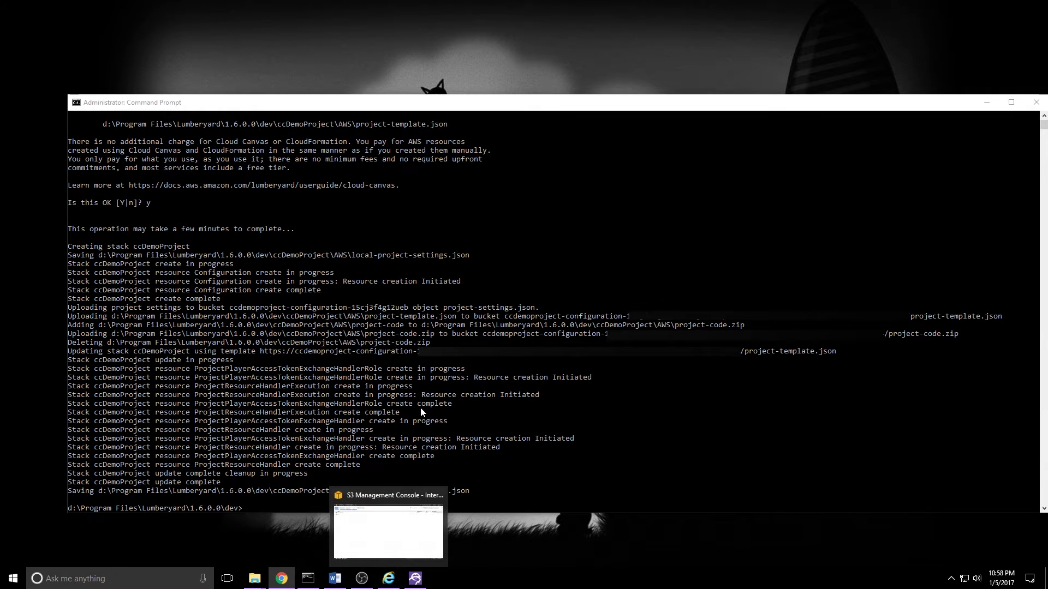
pyautogui.click(388, 577)
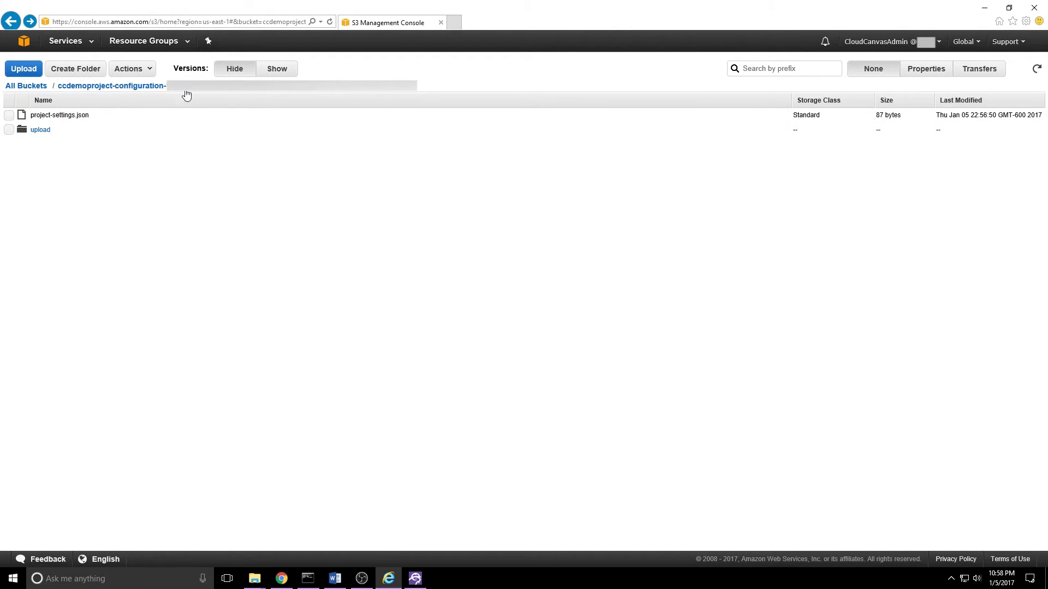
pyautogui.click(39, 132)
pyautogui.click(87, 117)
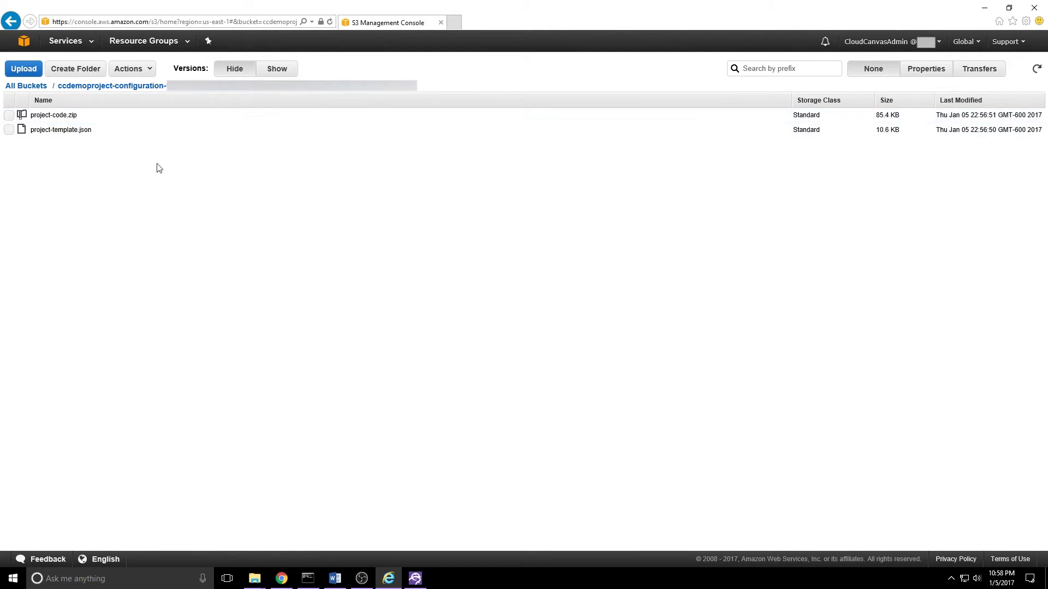
pyautogui.click(131, 88)
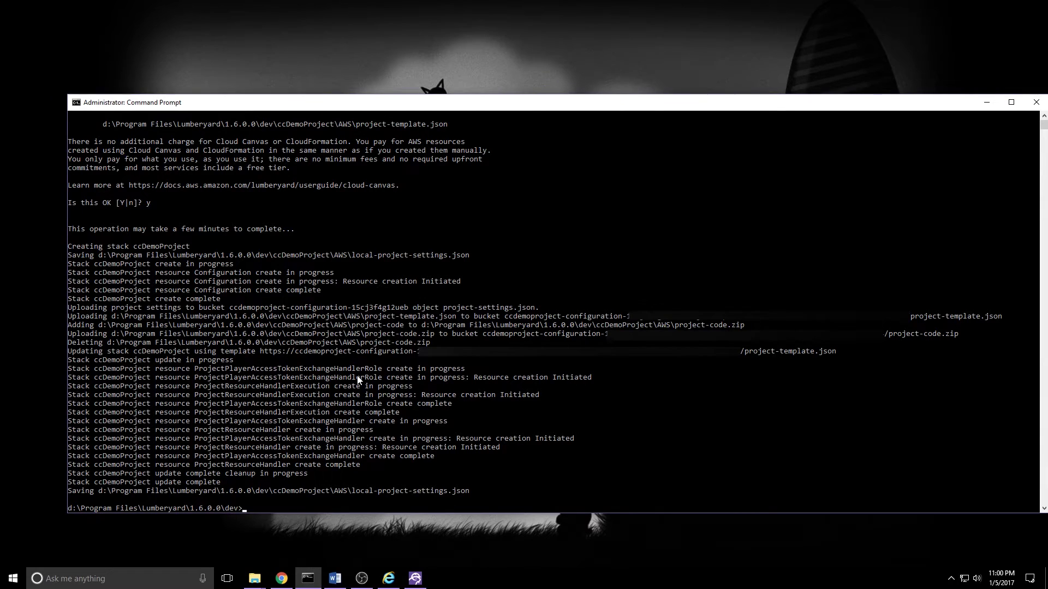
# Step: Run lmbr_aws.cmd list-resources to show the stack's five resources
pyautogui.write('lmbr_aws.cmd list-resources')
pyautogui.press('Return')
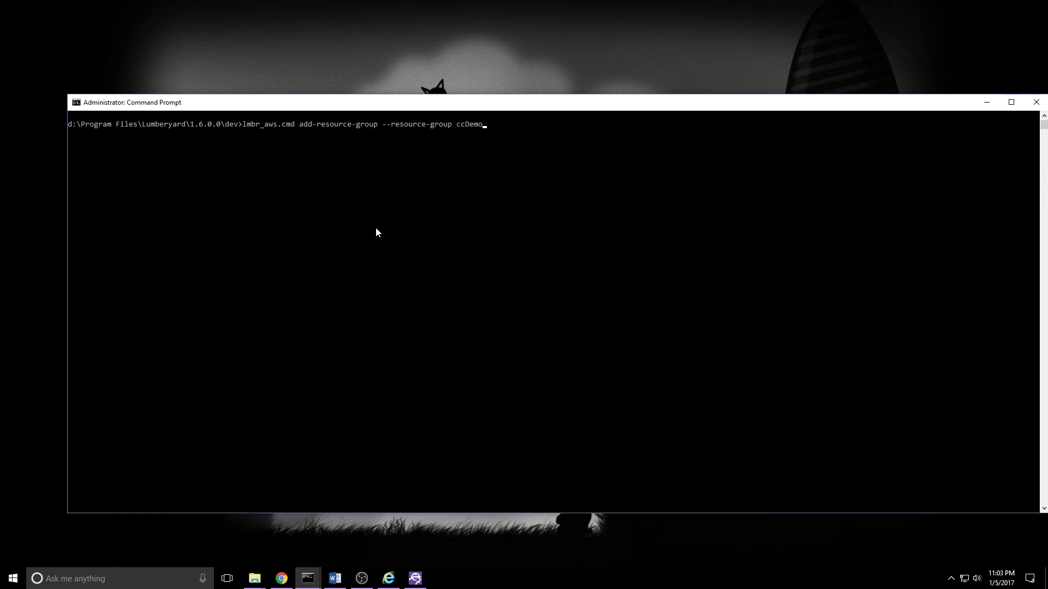
# Step: Run add-resource-group for ccDemo with --include-example-resources
pyautogui.write('--include-example-resources')
pyautogui.press('Return')
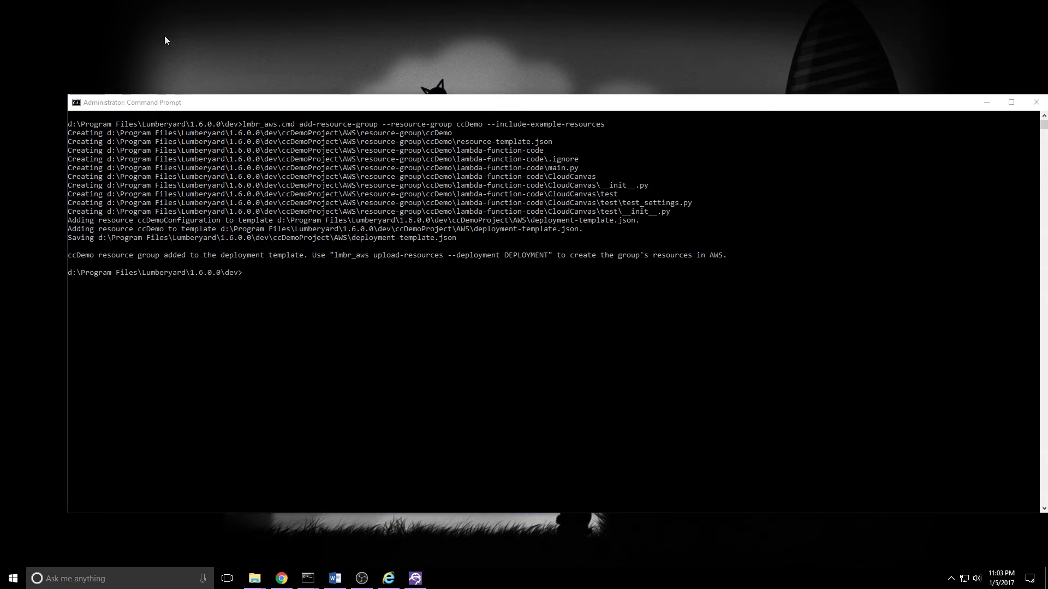
# Step: Run lmbr_aws.cmd list-resource-groups in the Command Prompt
pyautogui.click(165, 35)
pyautogui.click(334, 334)
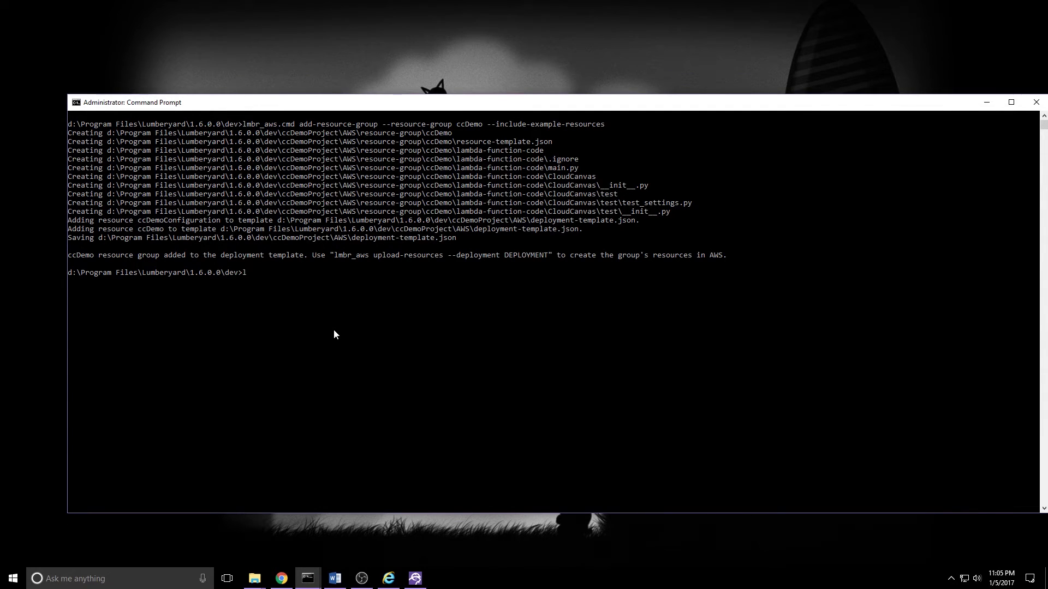
pyautogui.write('lb')
pyautogui.press('BackSpace')
pyautogui.press('BackSpace')
pyautogui.write('lmbr_aws.cmd list-resource-groups')
pyautogui.press('Return')
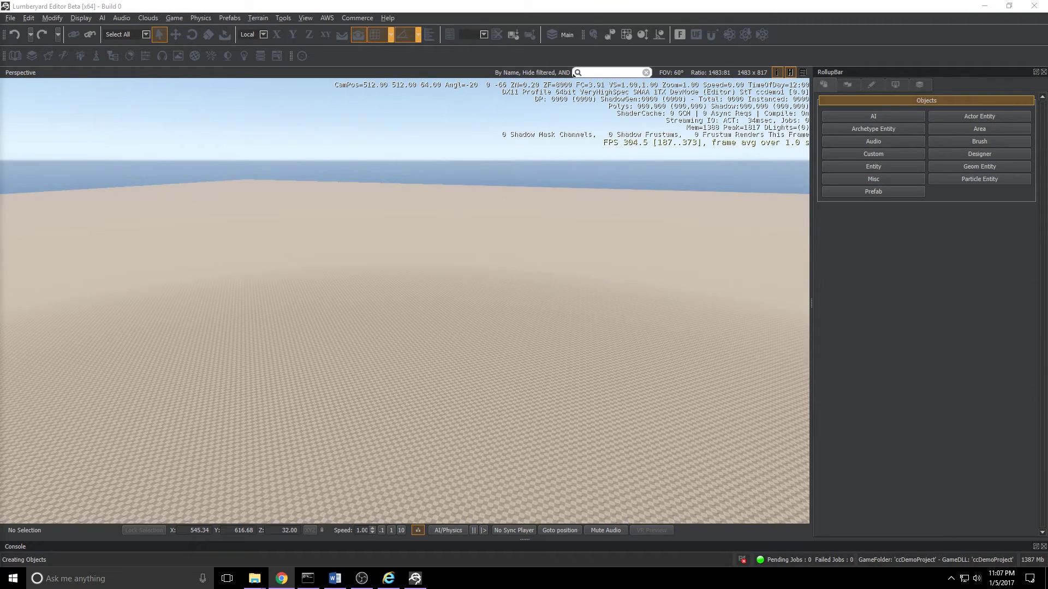
# Step: Show the project's Deployments under Administration in the Cloud Canvas Resource Manager
pyautogui.click(327, 18)
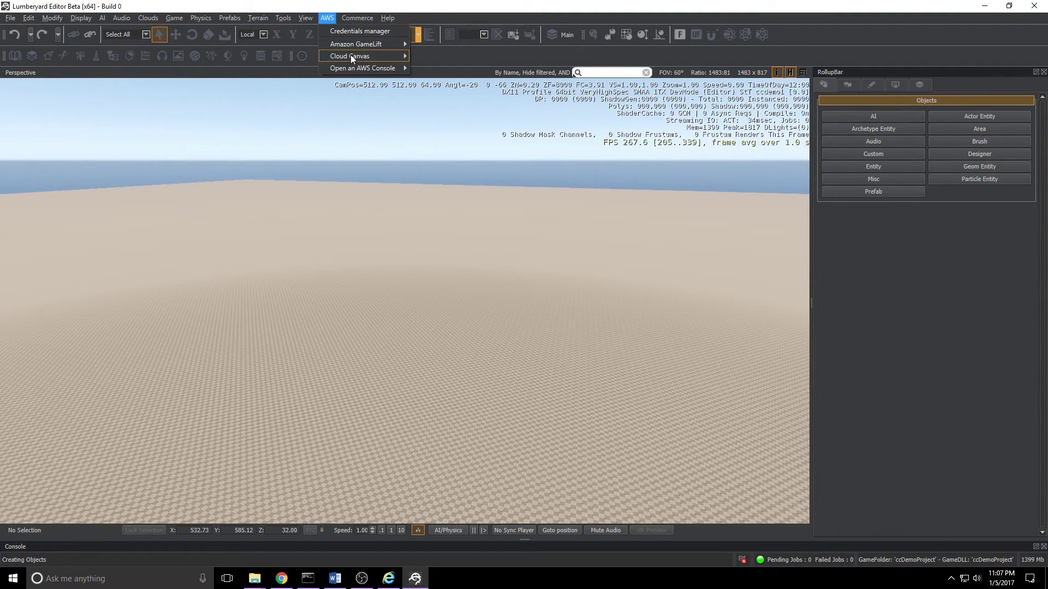
pyautogui.moveTo(350, 55)
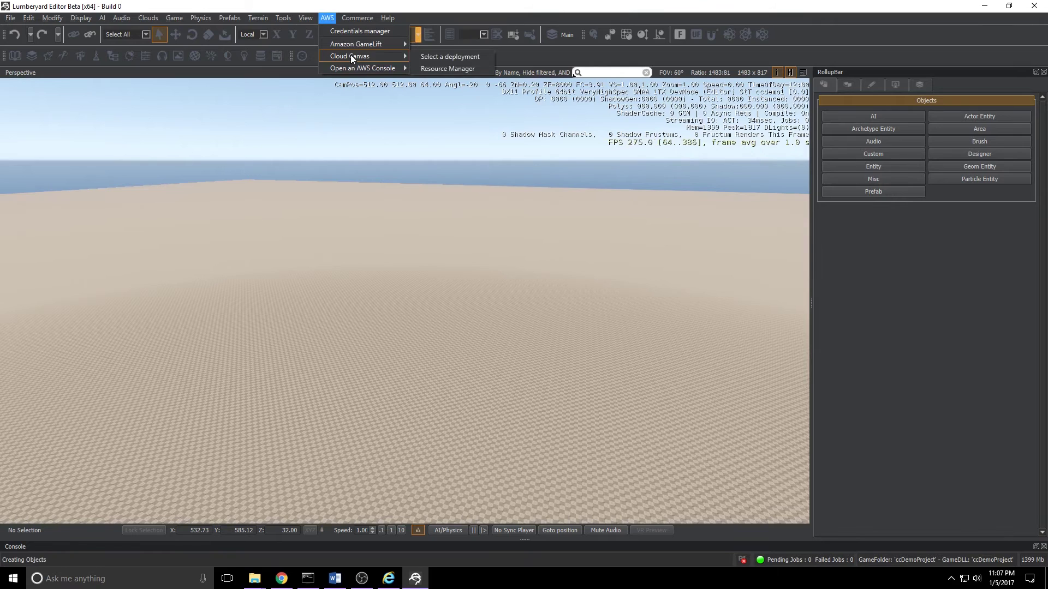
pyautogui.click(440, 69)
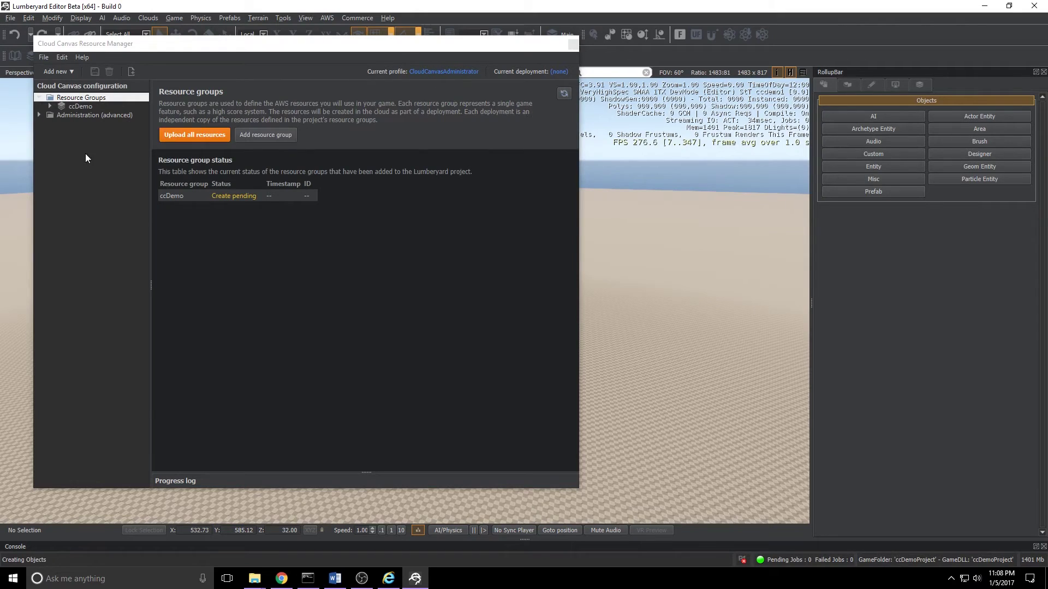
pyautogui.click(39, 116)
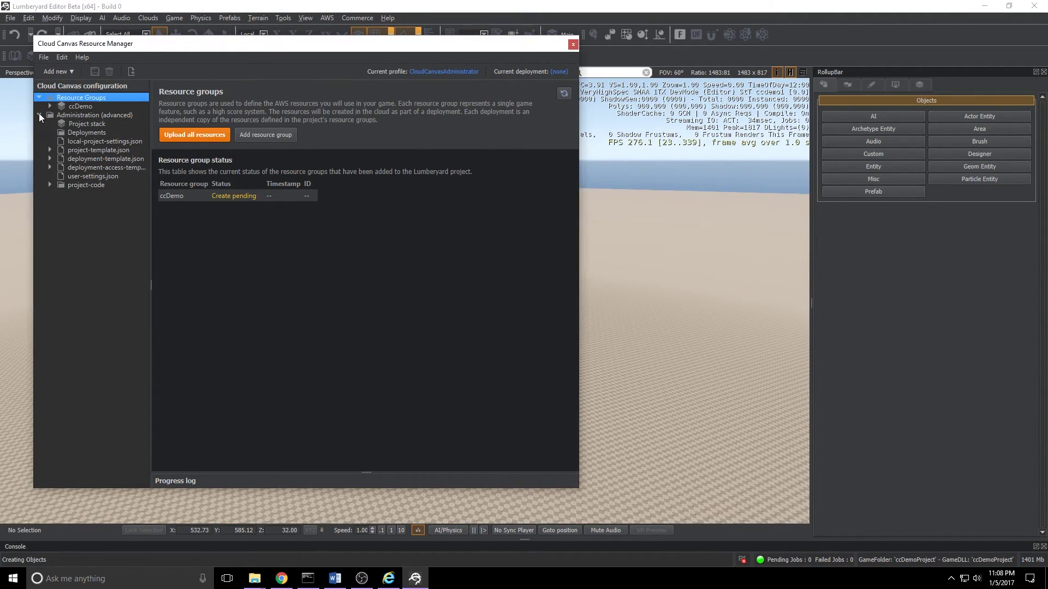
pyautogui.click(72, 133)
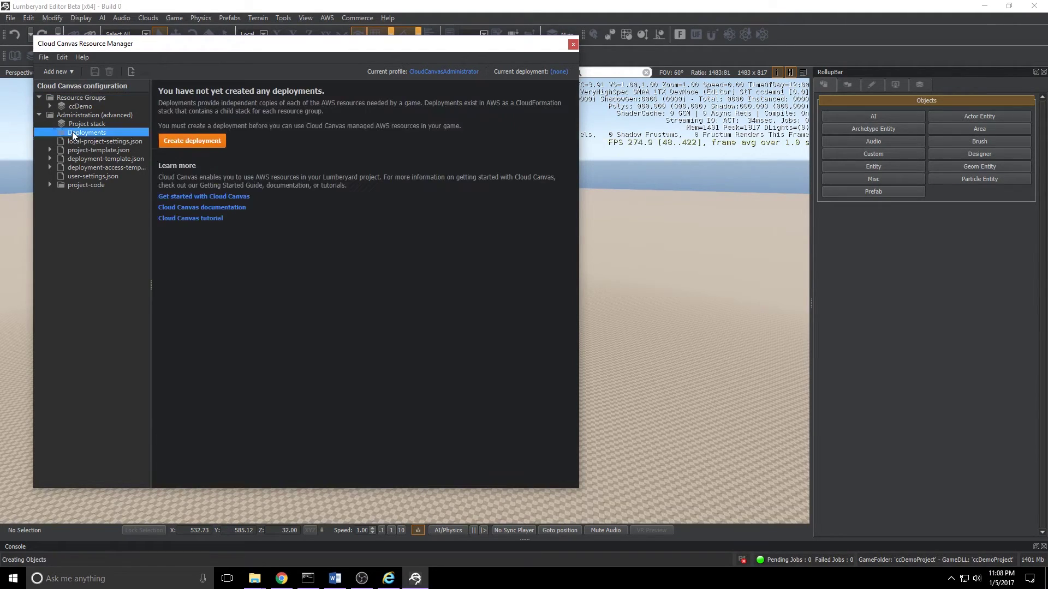
# Step: Create a deployment named Demo
pyautogui.click(191, 140)
pyautogui.write('Demo')
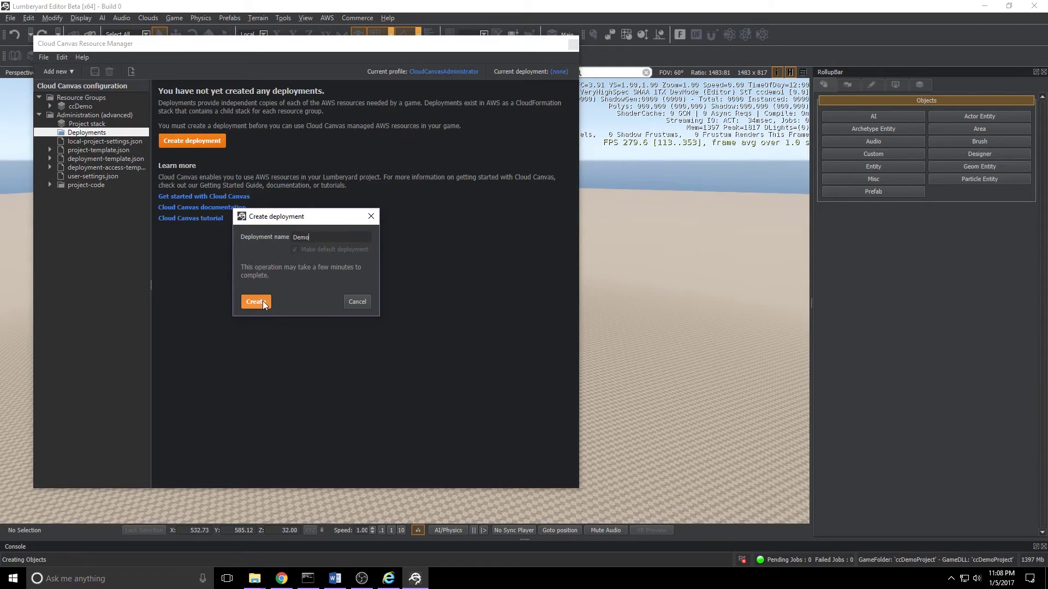
pyautogui.click(263, 301)
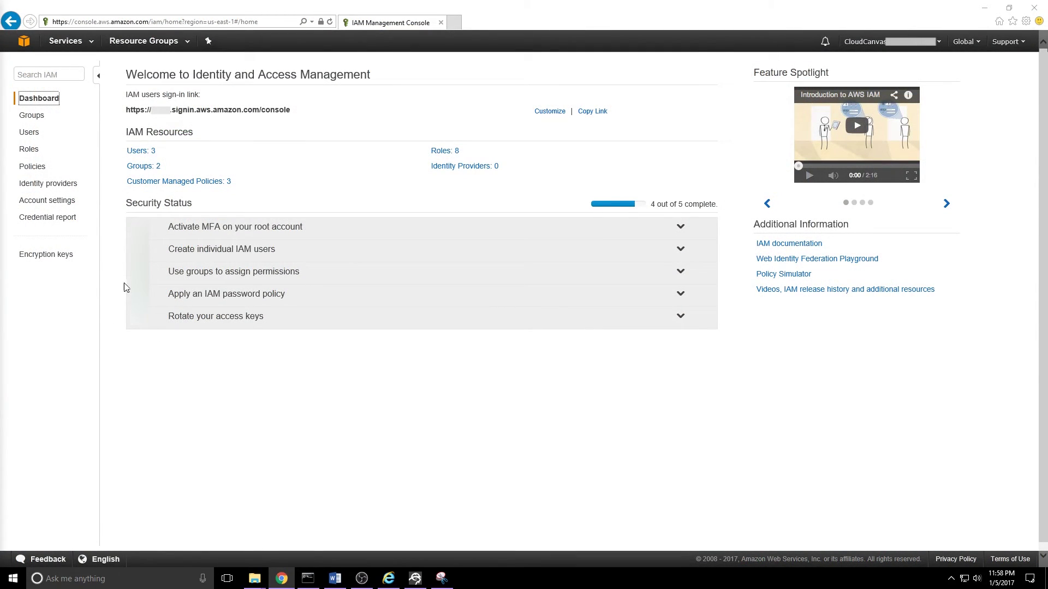
# Step: Open the ccDemoProject-ProjectResourceHandlerExecution role from the IAM Roles list
pyautogui.click(25, 151)
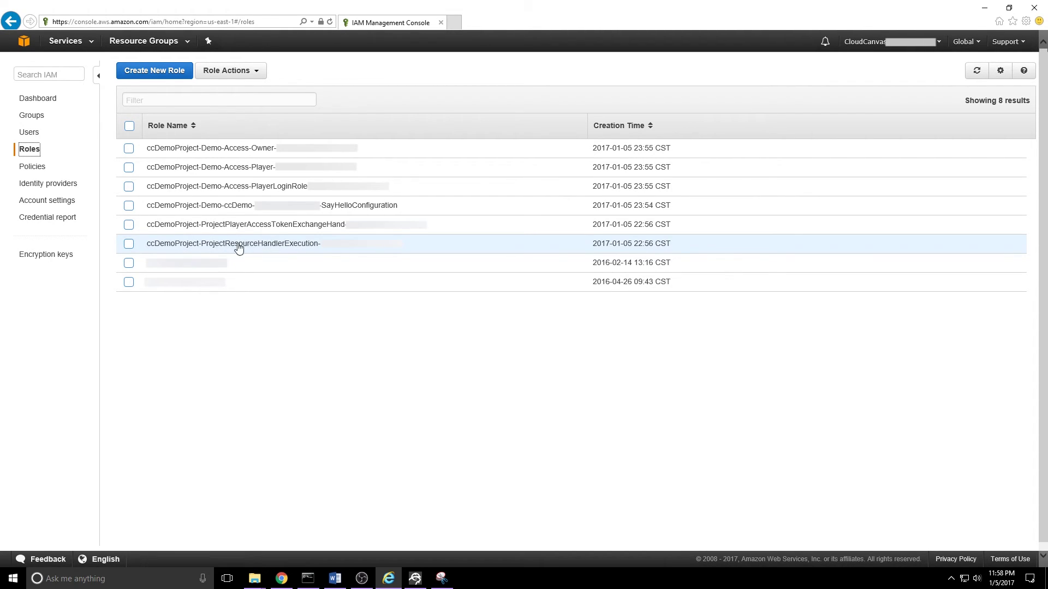
pyautogui.click(175, 245)
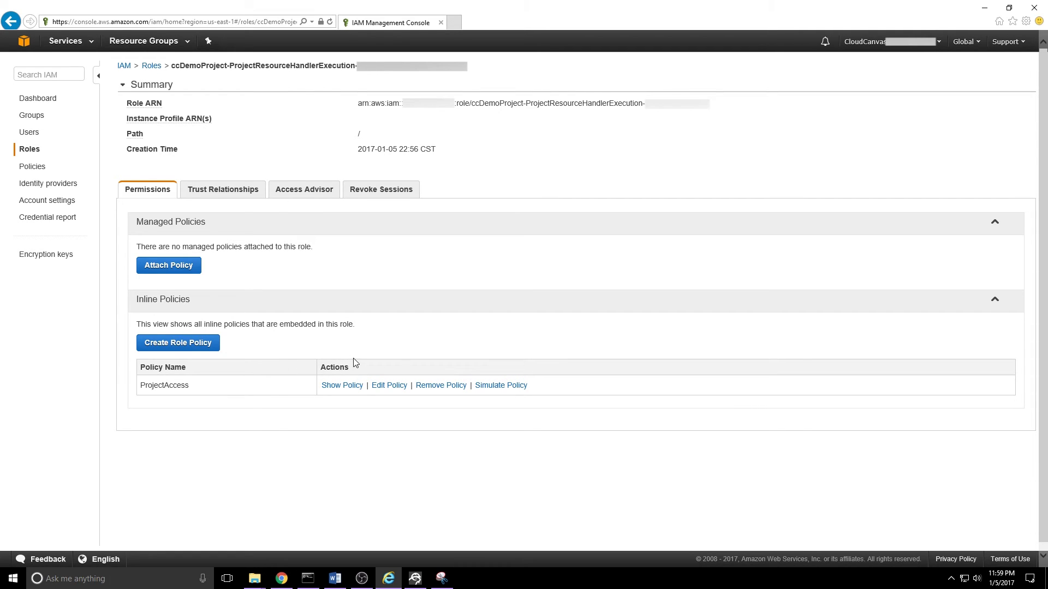
# Step: Edit the ProjectAccess policy and select the iam:PassRole Resource ARNs on lines 74–75
pyautogui.click(389, 386)
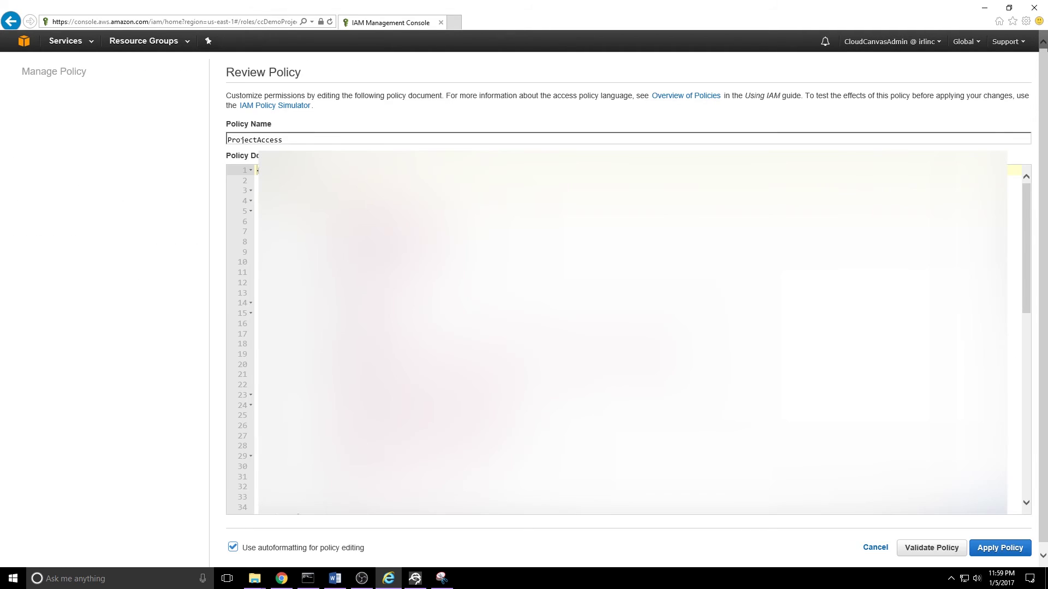
pyautogui.scroll(-10, 628, 339)
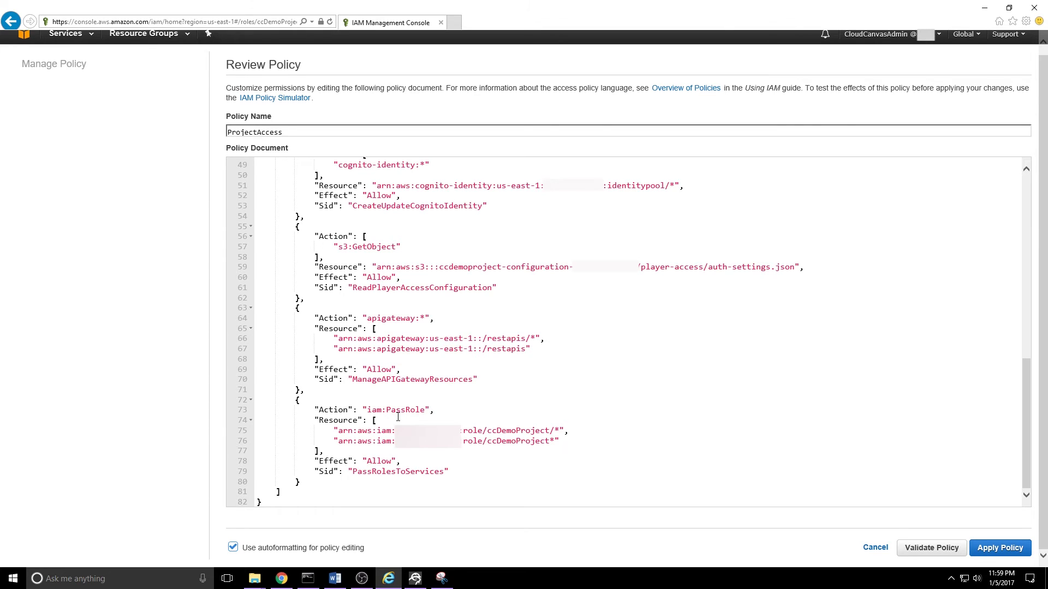
pyautogui.moveTo(315, 420); pyautogui.dragTo(359, 420)
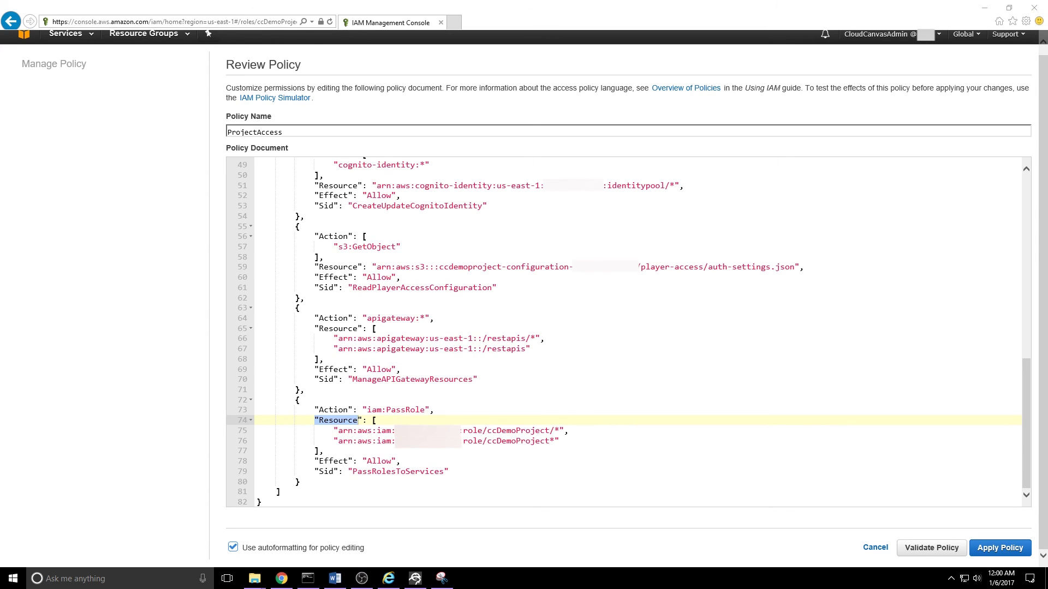
pyautogui.click(554, 431)
pyautogui.moveTo(556, 430); pyautogui.dragTo(549, 441)
pyautogui.hotkey('alt', 'Tab')
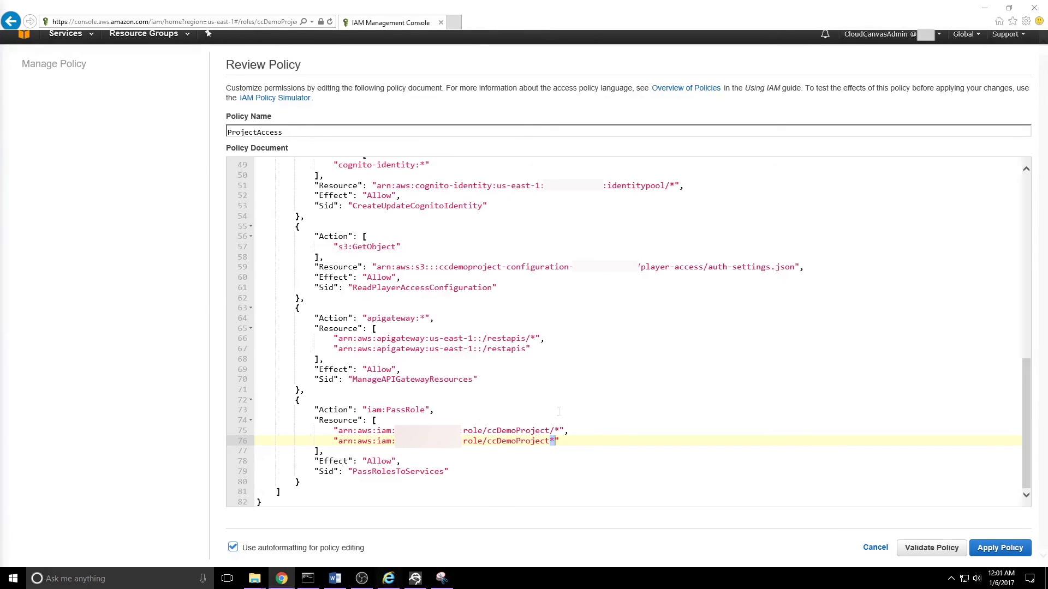